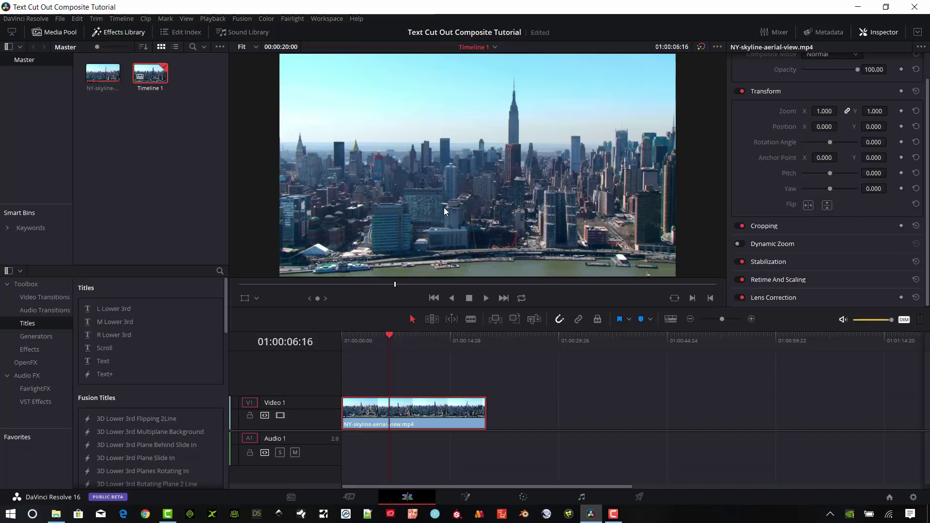
# - Preview the skyline footage, then create a new timeline named Text Overlay from the File menu
pyautogui.moveTo(387, 338); pyautogui.dragTo(421, 363)
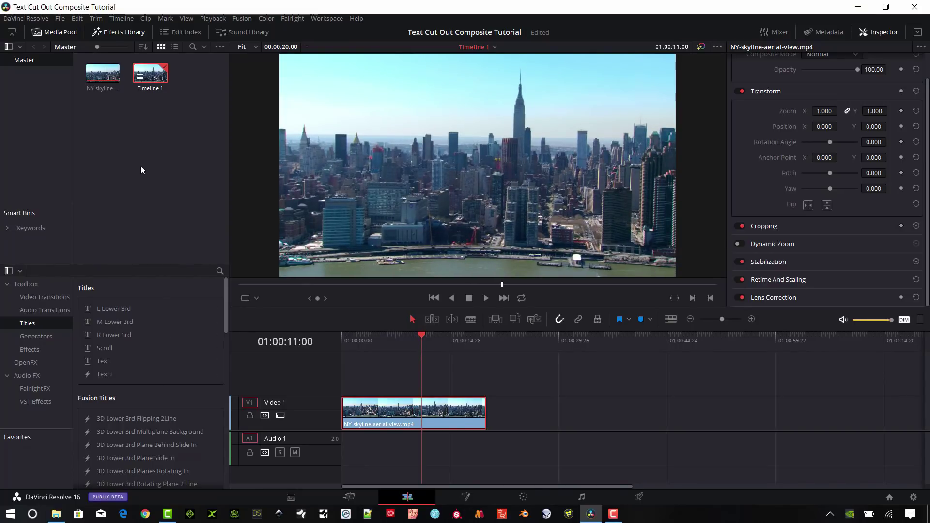
pyautogui.moveTo(425, 340); pyautogui.dragTo(345, 350)
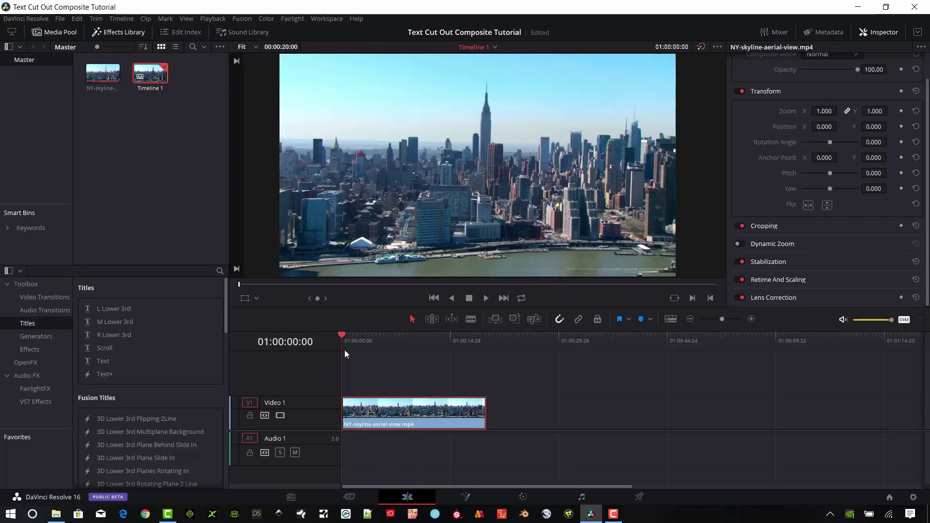
pyautogui.click(59, 19)
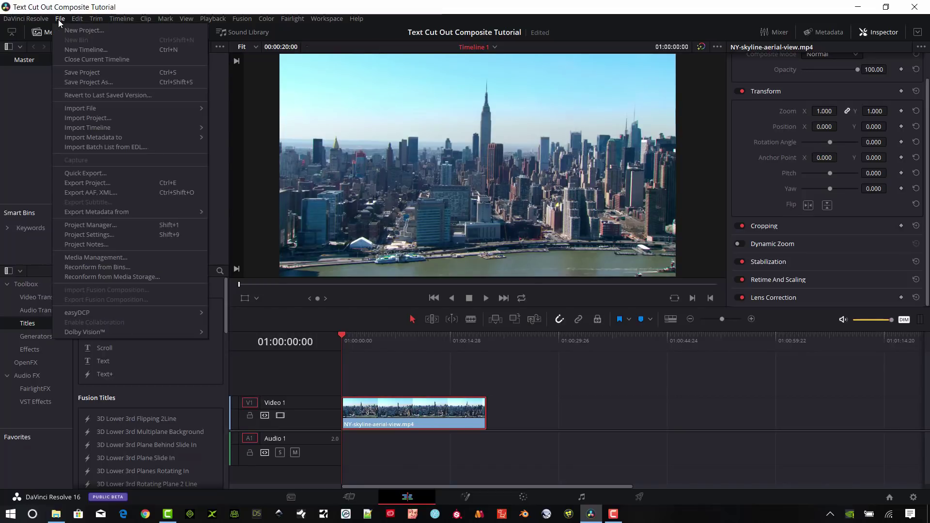
pyautogui.click(60, 20)
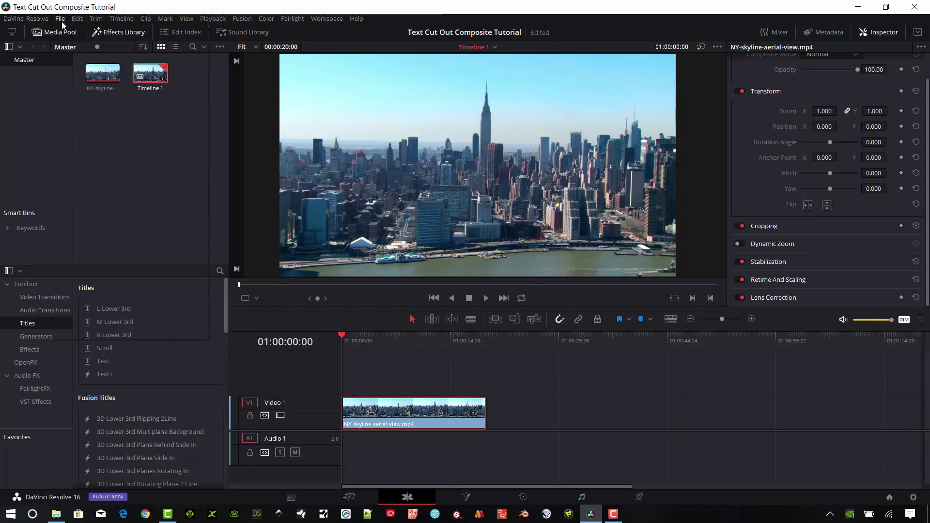
pyautogui.click(60, 20)
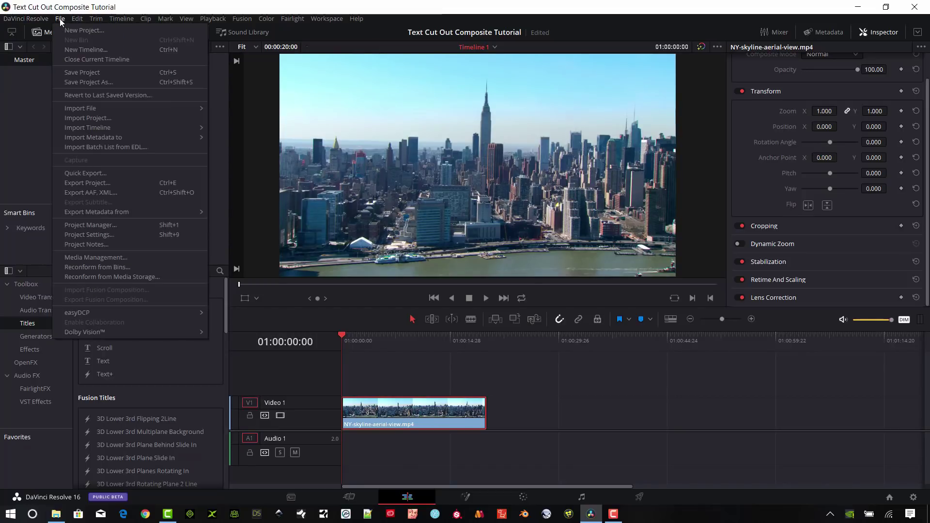
pyautogui.click(126, 51)
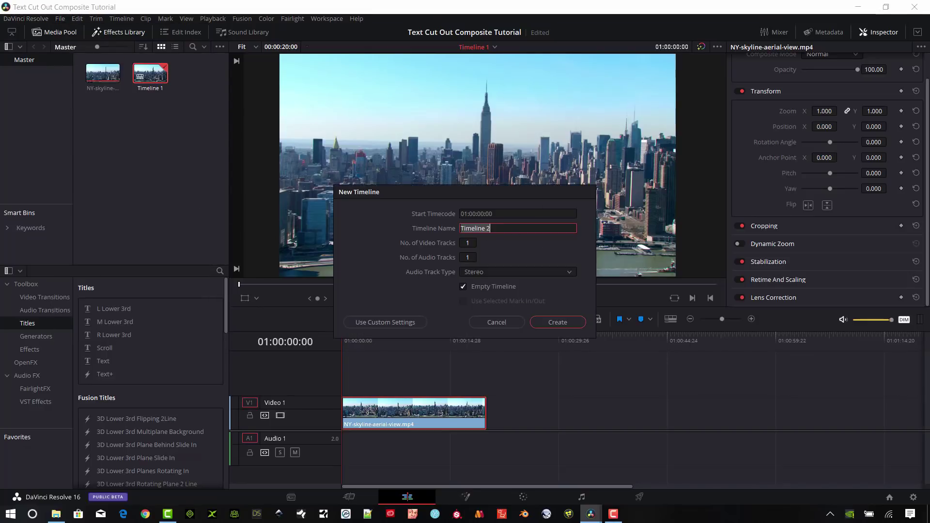
pyautogui.write('Text Overlay')
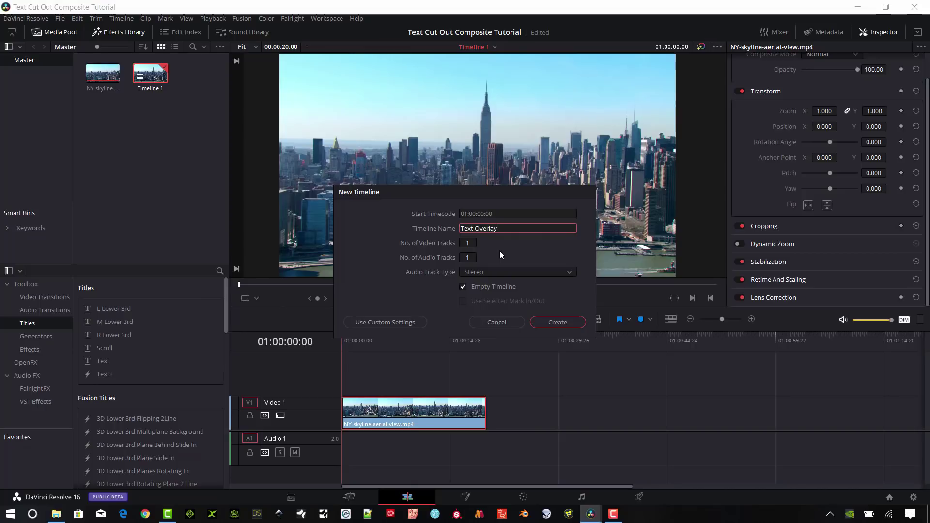
pyautogui.click(566, 321)
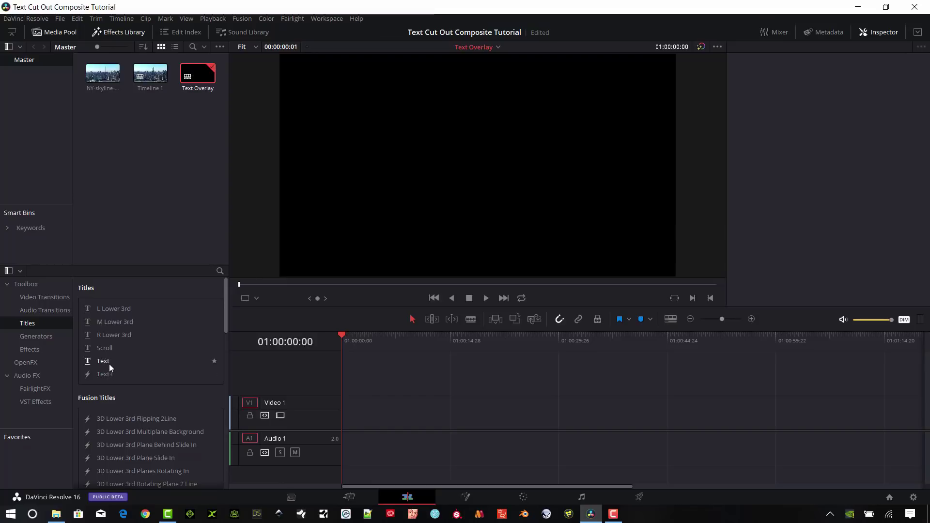
# - Place a Text title at the start of Video 1 and replace its text with 'New York'
pyautogui.moveTo(107, 364); pyautogui.dragTo(346, 412)
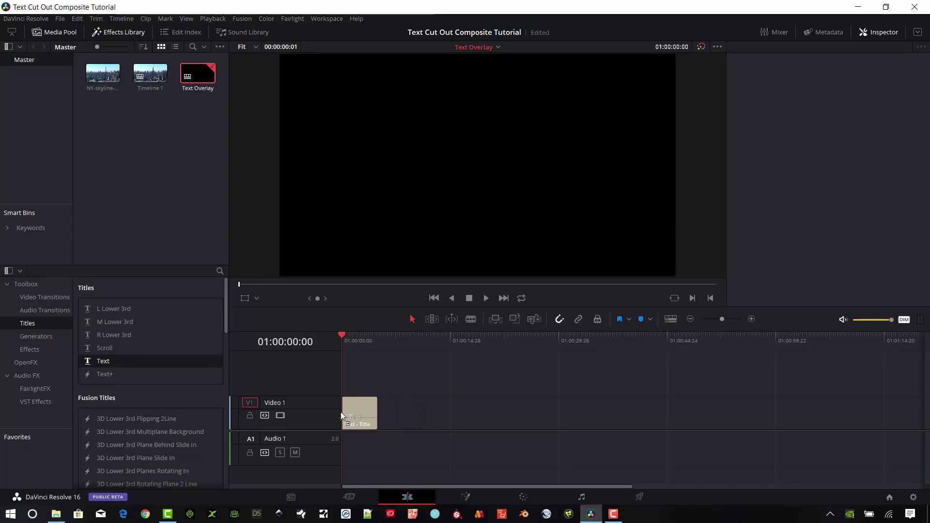
pyautogui.click(355, 338)
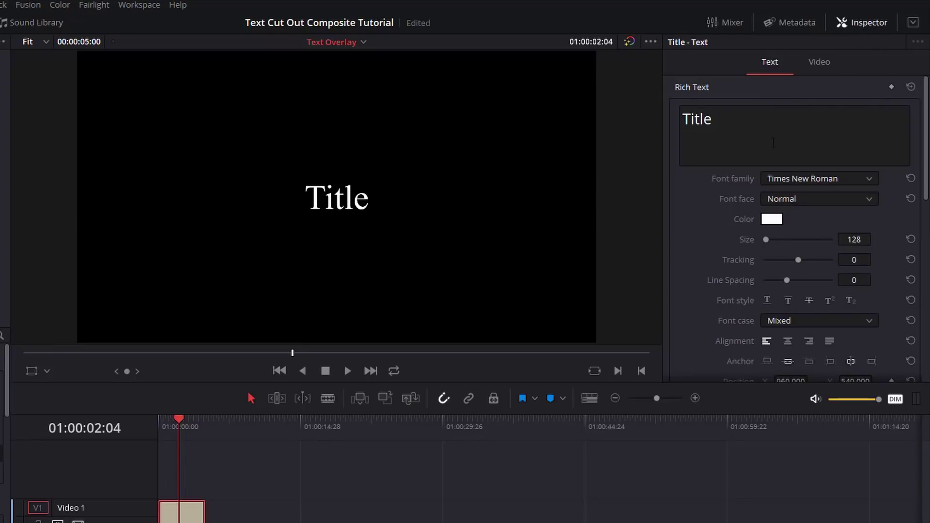
pyautogui.click(756, 127)
pyautogui.hotkey('ctrl', 'a')
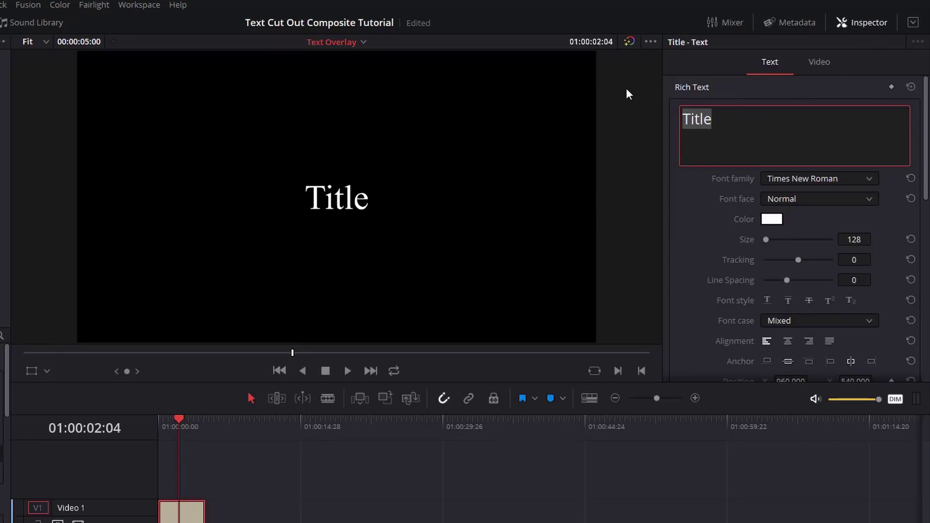
pyautogui.write('New York')
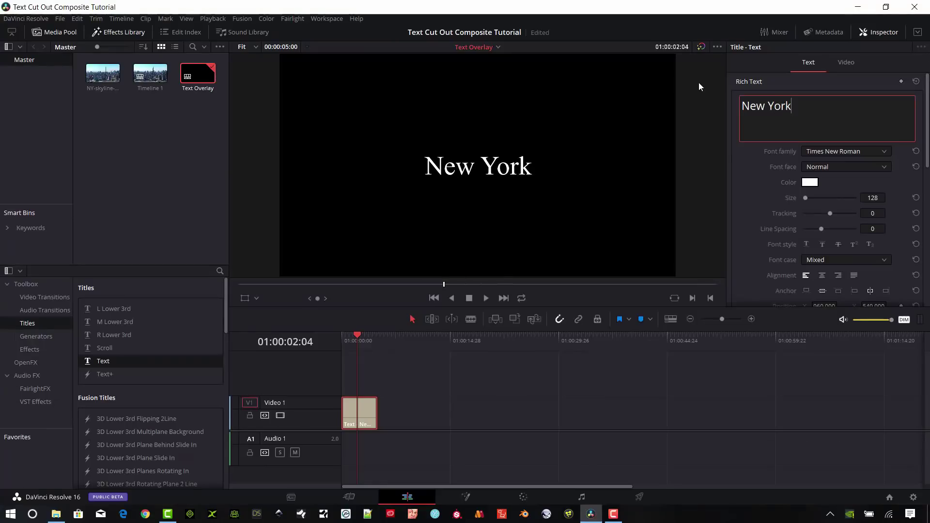
pyautogui.click(753, 180)
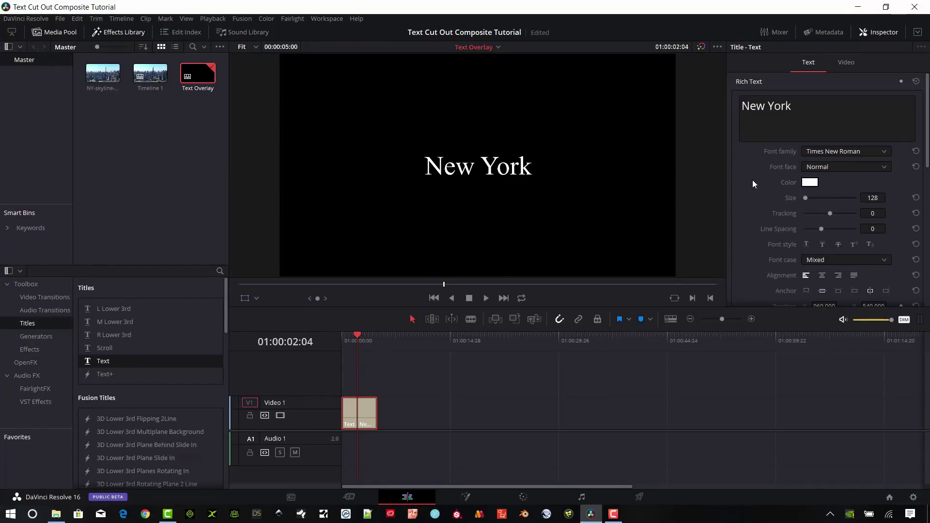
# - Style the title with Broadway font, size 388, tracking -10 and zoom 2.250
pyautogui.click(884, 152)
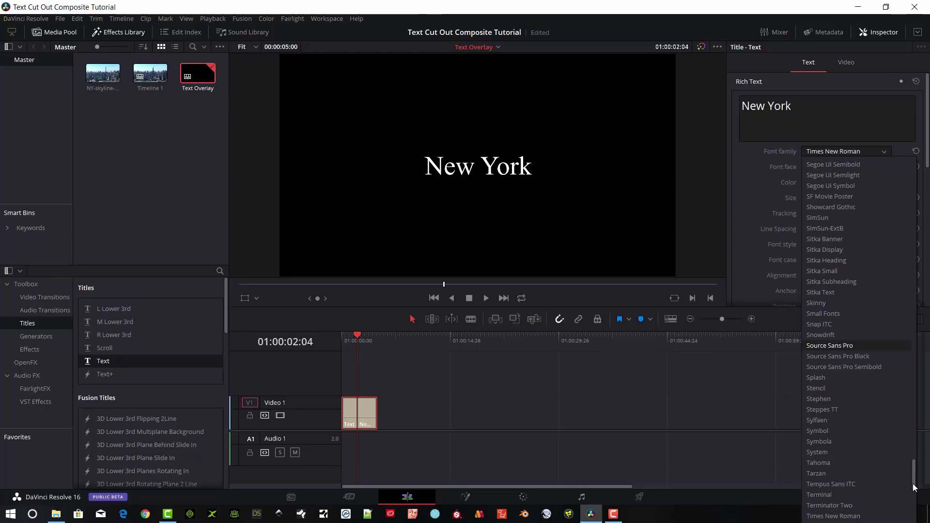
pyautogui.moveTo(915, 488); pyautogui.dragTo(902, 229)
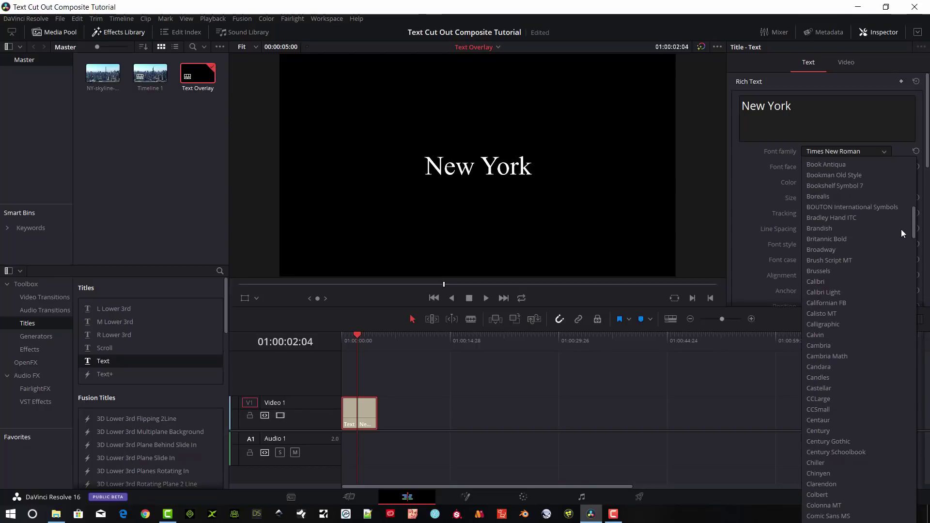
pyautogui.click(819, 249)
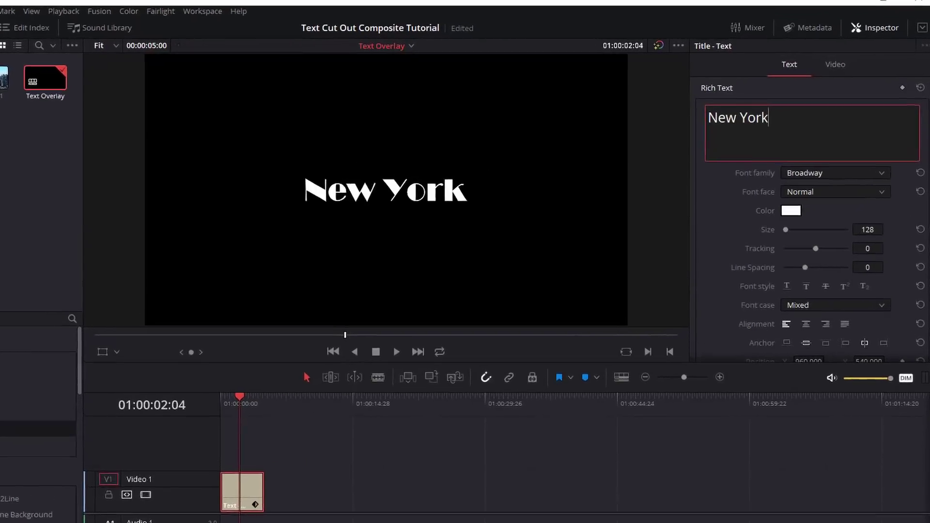
pyautogui.moveTo(869, 203); pyautogui.dragTo(889, 197)
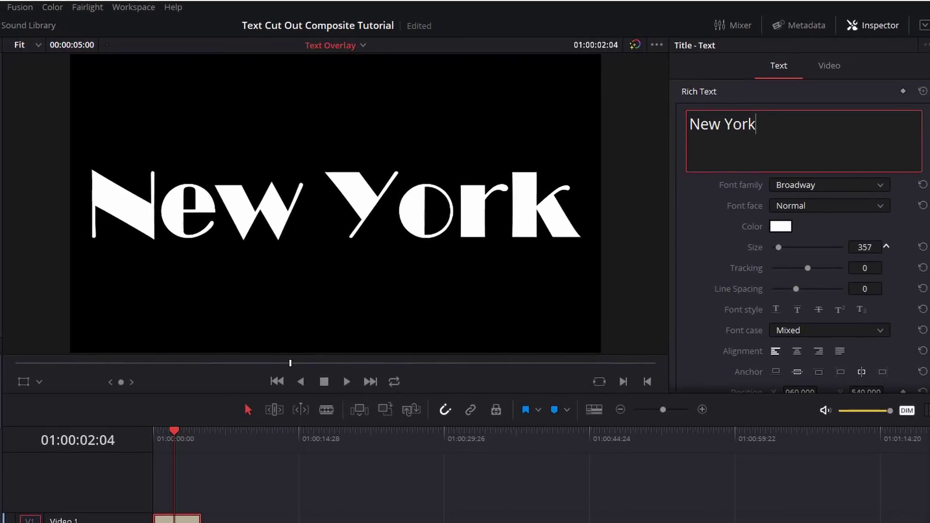
pyautogui.moveTo(887, 247); pyautogui.dragTo(872, 246)
pyautogui.moveTo(808, 268); pyautogui.dragTo(806, 271)
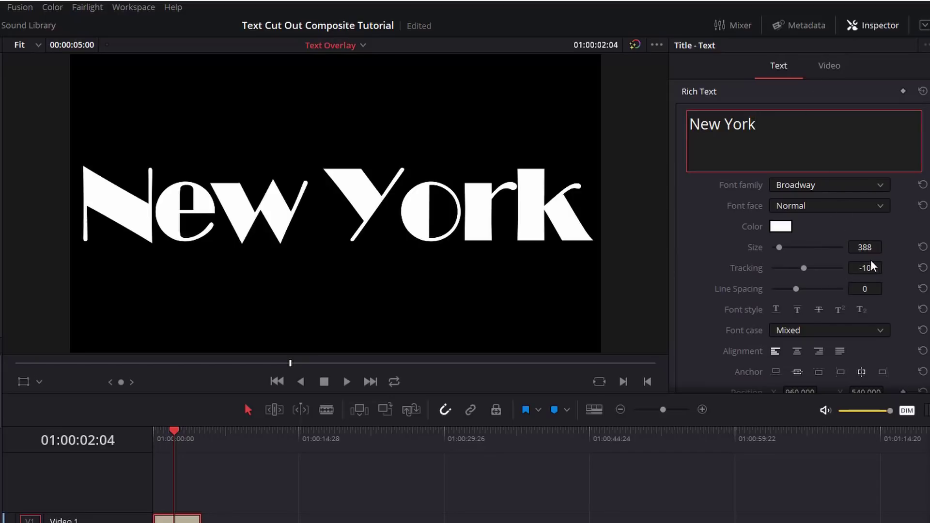
pyautogui.scroll(-3, 867, 305)
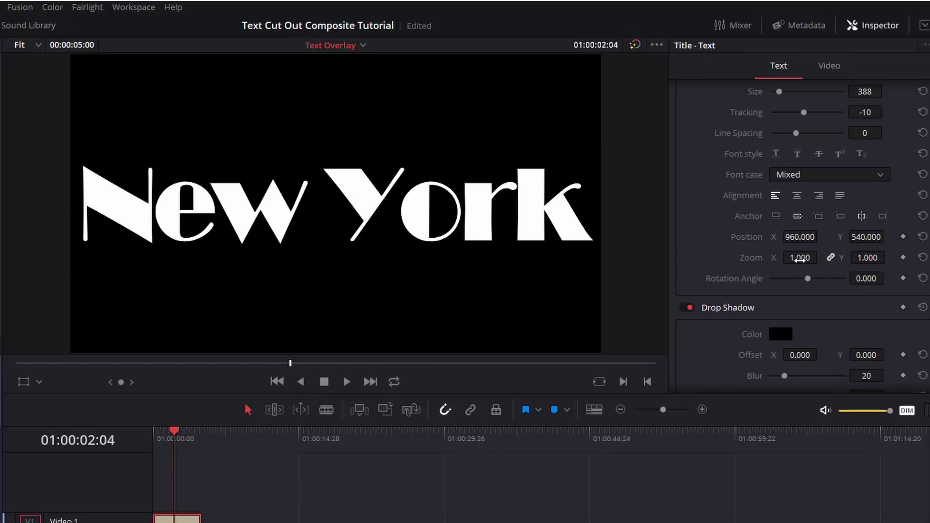
pyautogui.moveTo(800, 258)
pyautogui.mouseDown()
pyautogui.moveTo(826, 257)
pyautogui.moveTo(808, 257)
pyautogui.mouseUp()
pyautogui.scroll(4, 907, 186)
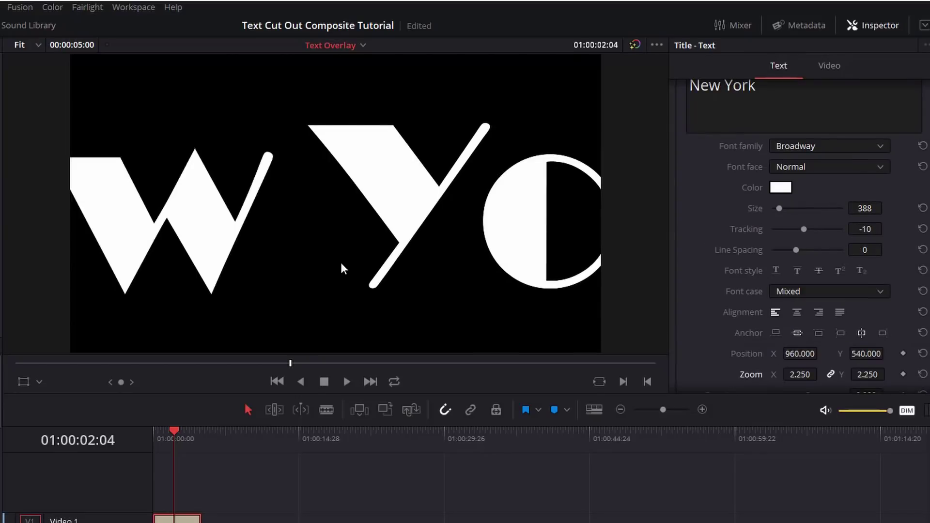
# - Lengthen the title clip by about nine seconds and keyframe its off-screen start at Position X 2896
pyautogui.moveTo(174, 439); pyautogui.dragTo(154, 442)
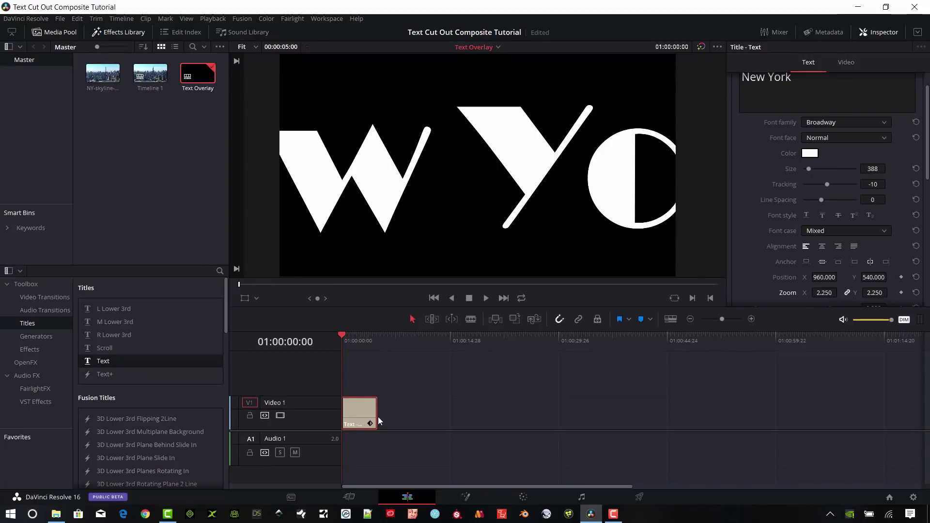
pyautogui.moveTo(398, 413)
pyautogui.mouseDown()
pyautogui.moveTo(446, 415)
pyautogui.moveTo(414, 415)
pyautogui.mouseUp()
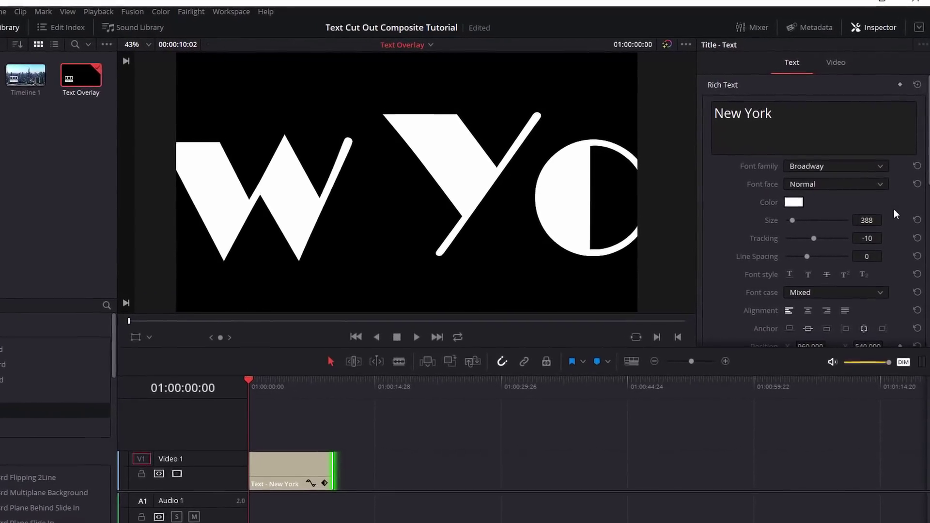
pyautogui.scroll(-3, 886, 285)
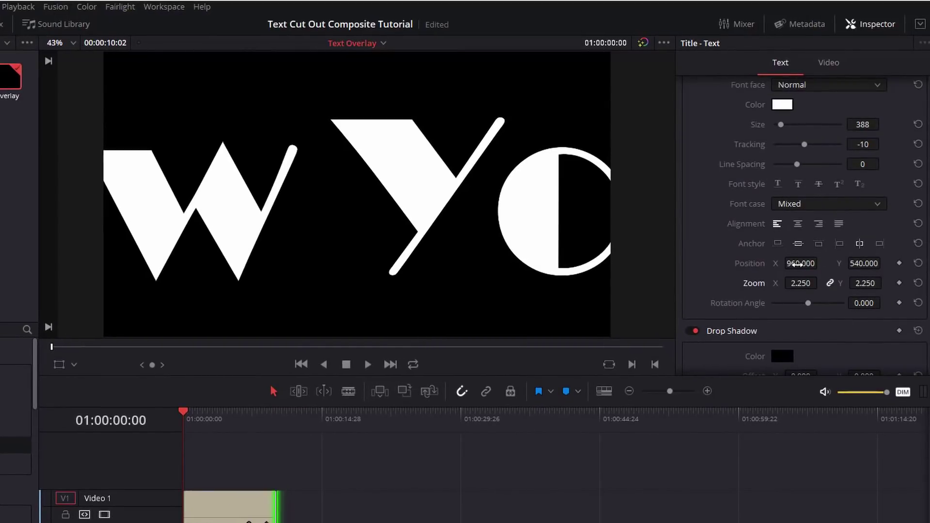
pyautogui.moveTo(795, 264)
pyautogui.mouseDown()
pyautogui.moveTo(821, 263)
pyautogui.moveTo(787, 283)
pyautogui.moveTo(782, 269)
pyautogui.moveTo(821, 263)
pyautogui.moveTo(807, 264)
pyautogui.mouseUp()
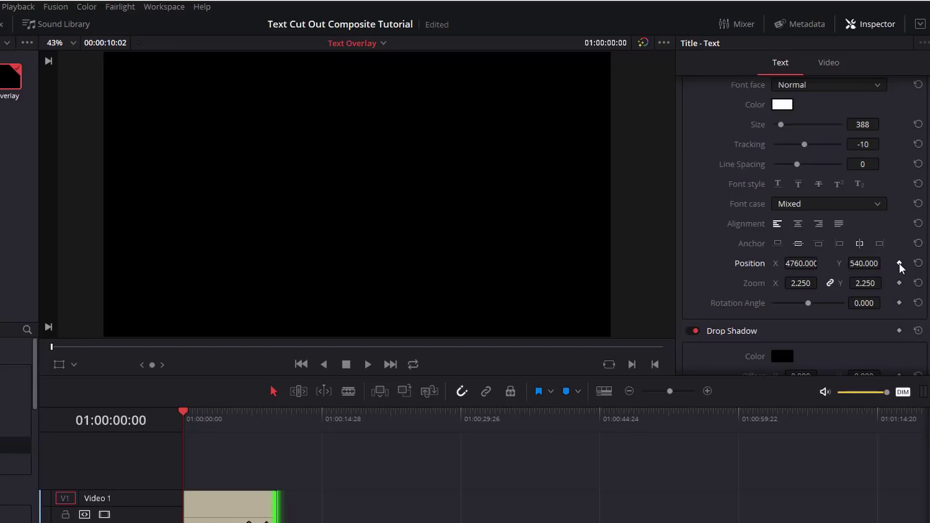
pyautogui.click(899, 263)
# - Keyframe Position X -2230 about two seconds in, replay the slide, and show the keyframe track
pyautogui.click(368, 368)
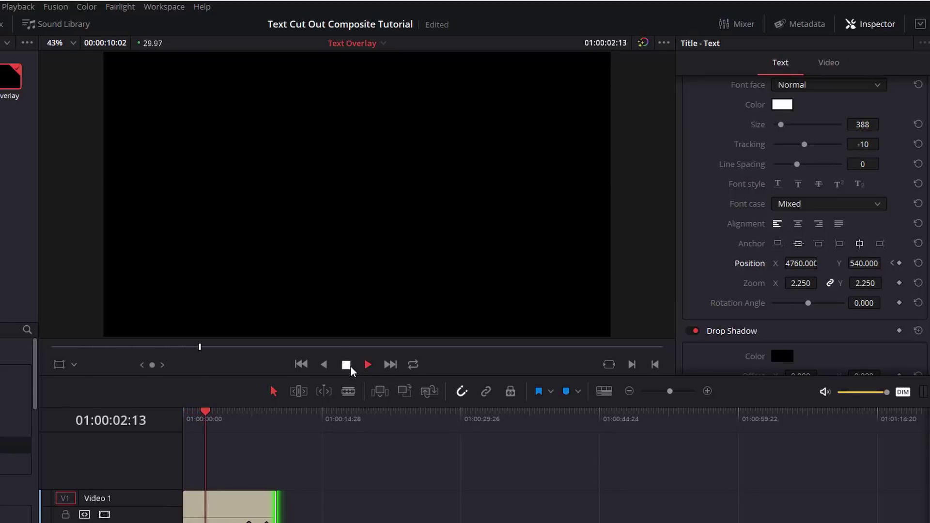
pyautogui.click(346, 365)
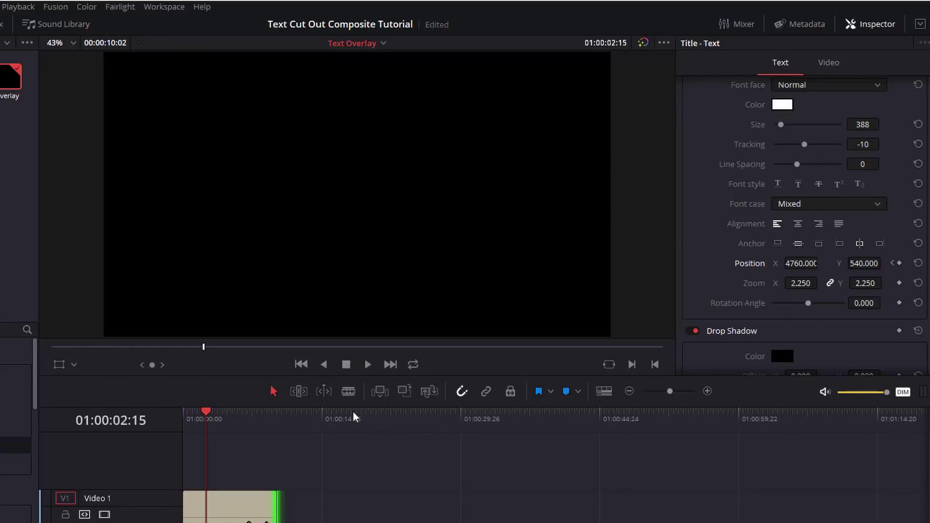
pyautogui.moveTo(801, 264)
pyautogui.mouseDown()
pyautogui.moveTo(833, 271)
pyautogui.moveTo(810, 265)
pyautogui.moveTo(805, 275)
pyautogui.moveTo(790, 275)
pyautogui.mouseUp()
pyautogui.scroll(-1, 807, 206)
pyautogui.scroll(-2, 805, 223)
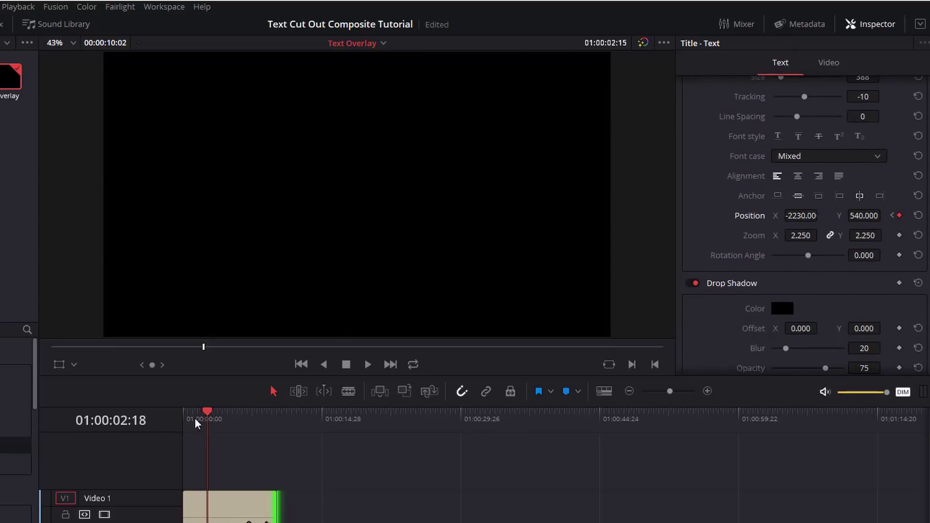
pyautogui.press('Home')
pyautogui.click(368, 364)
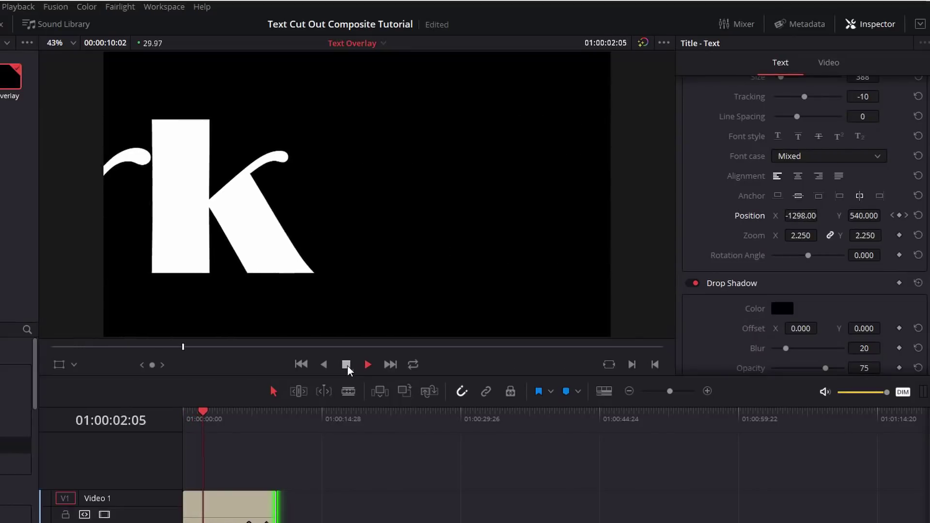
pyautogui.click(347, 366)
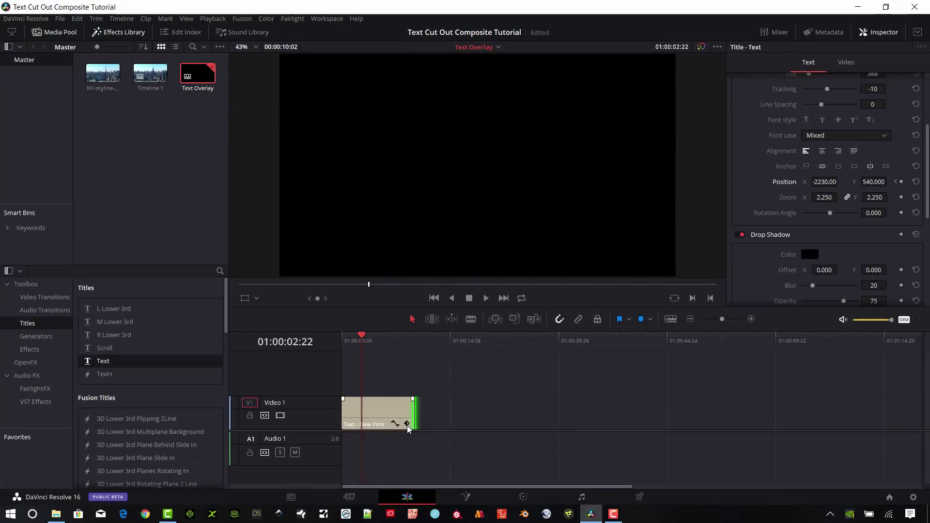
pyautogui.click(407, 424)
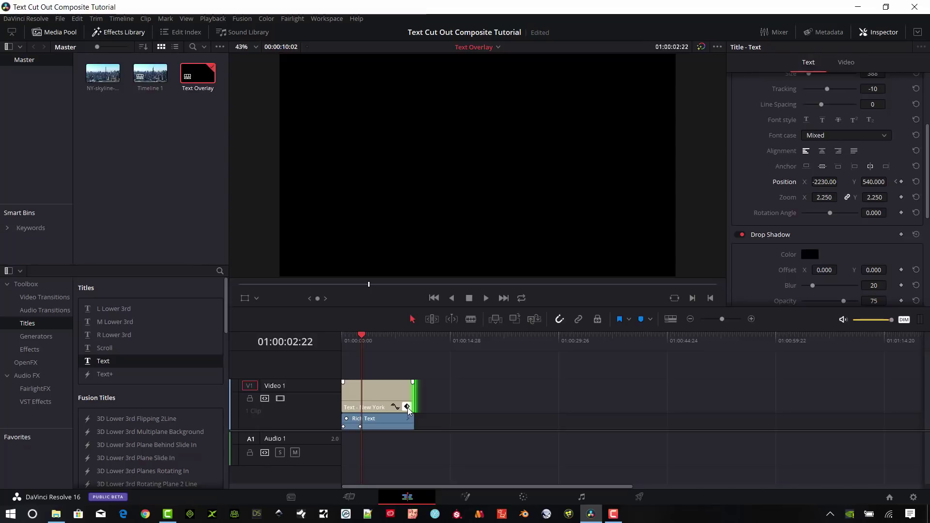
# - Move the ending Position keyframe about 28 frames later and play back the slower slide-in
pyautogui.click(751, 320)
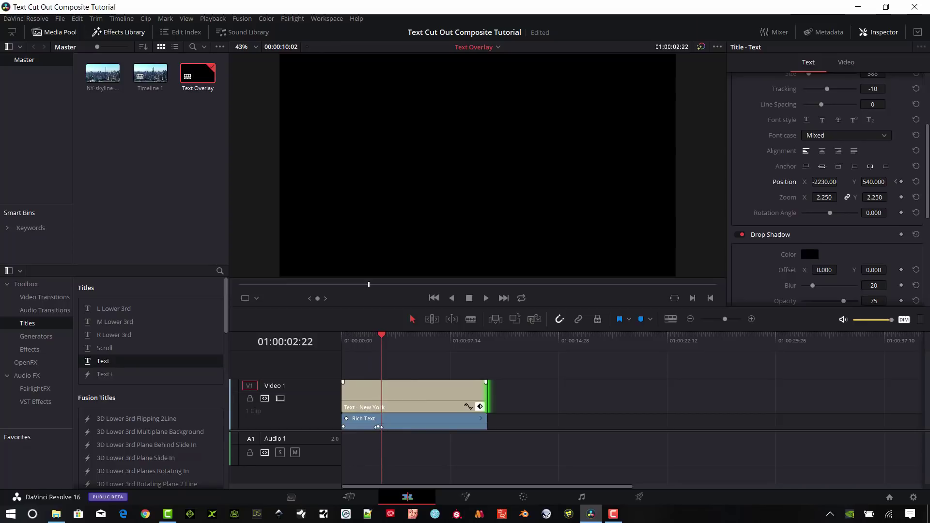
pyautogui.moveTo(379, 427); pyautogui.dragTo(392, 428)
pyautogui.moveTo(379, 343); pyautogui.dragTo(343, 341)
pyautogui.click(486, 300)
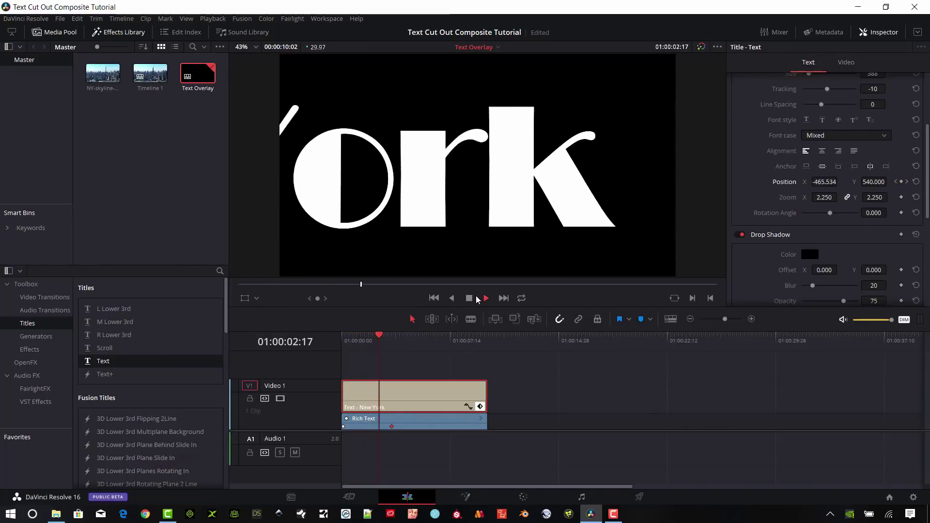
pyautogui.click(469, 298)
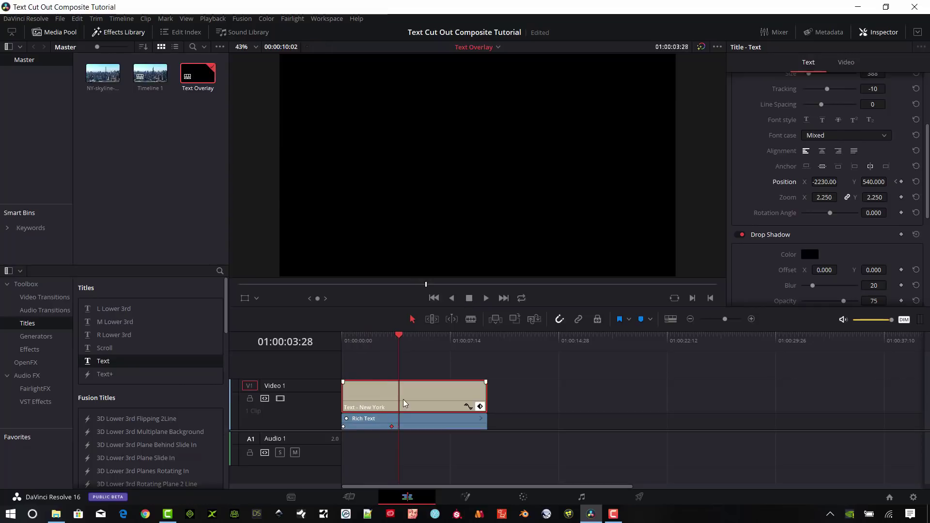
# - Add a hold Position keyframe a few frames after the slide-in ends
pyautogui.moveTo(399, 337); pyautogui.dragTo(404, 343)
pyautogui.click(392, 340)
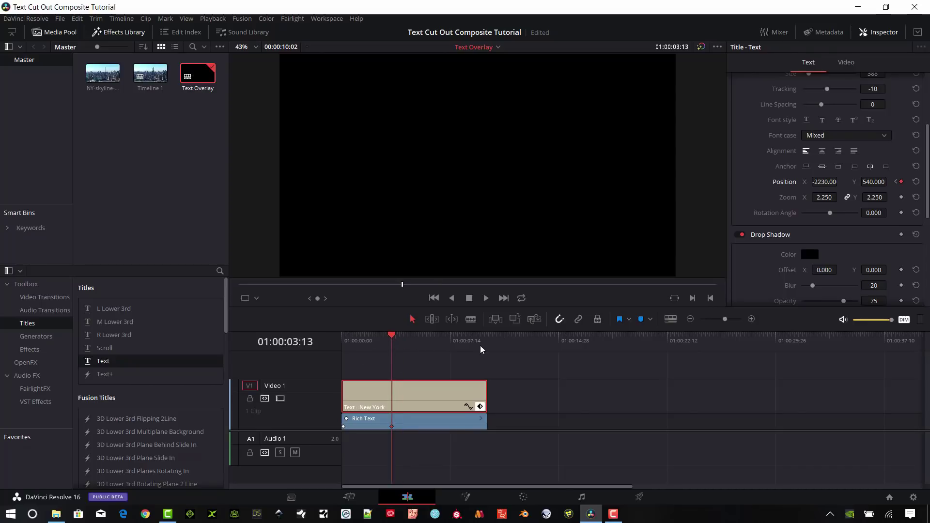
pyautogui.press('Right')
pyautogui.press('Right')
pyautogui.press('Right')
pyautogui.press('Right')
pyautogui.press('Right')
pyautogui.press('Right')
pyautogui.press('Right')
pyautogui.press('Right')
pyautogui.press('Right')
pyautogui.press('Right')
pyautogui.press('Right')
pyautogui.press('Right')
pyautogui.press('Right')
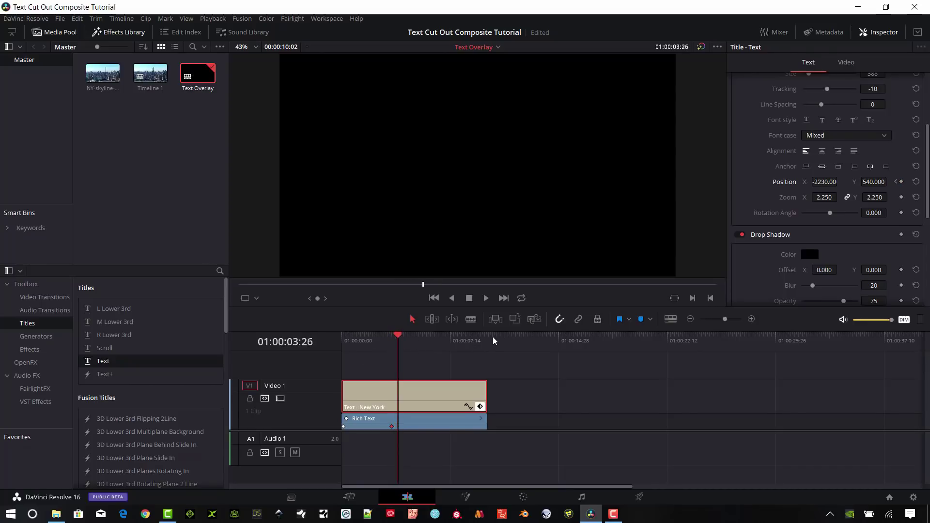
pyautogui.click(902, 183)
# - At about 6:14, set Position X to 4500 so the text exits right, then play back
pyautogui.moveTo(398, 339); pyautogui.dragTo(438, 351)
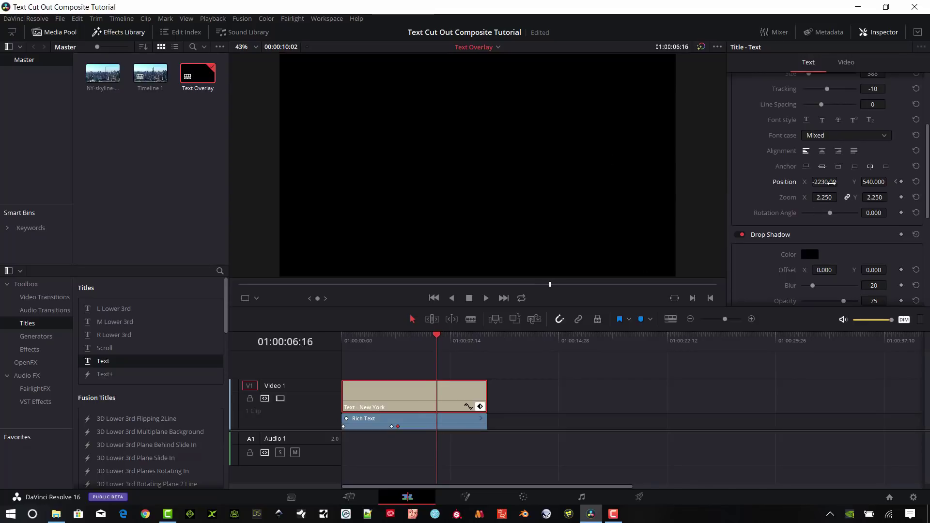
pyautogui.moveTo(831, 182); pyautogui.dragTo(872, 184)
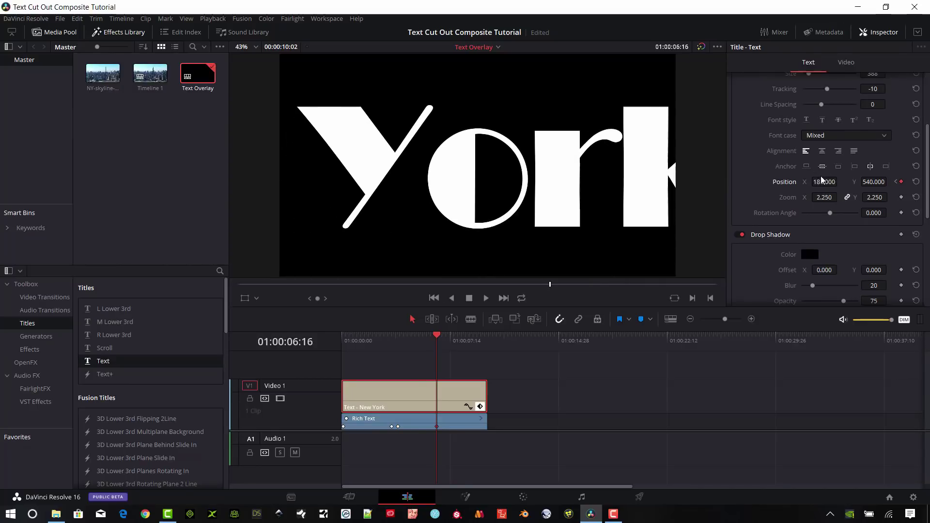
pyautogui.click(823, 182)
pyautogui.write('4')
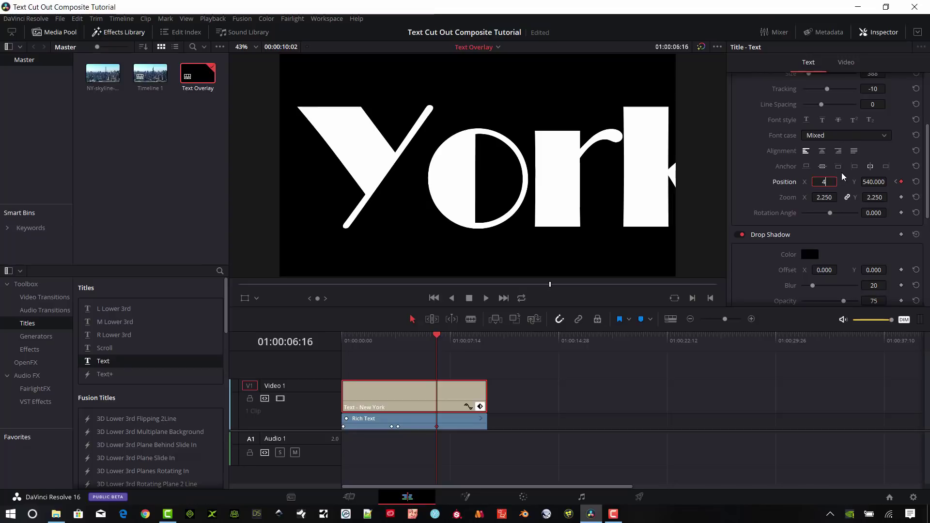
pyautogui.write('500')
pyautogui.press('Return')
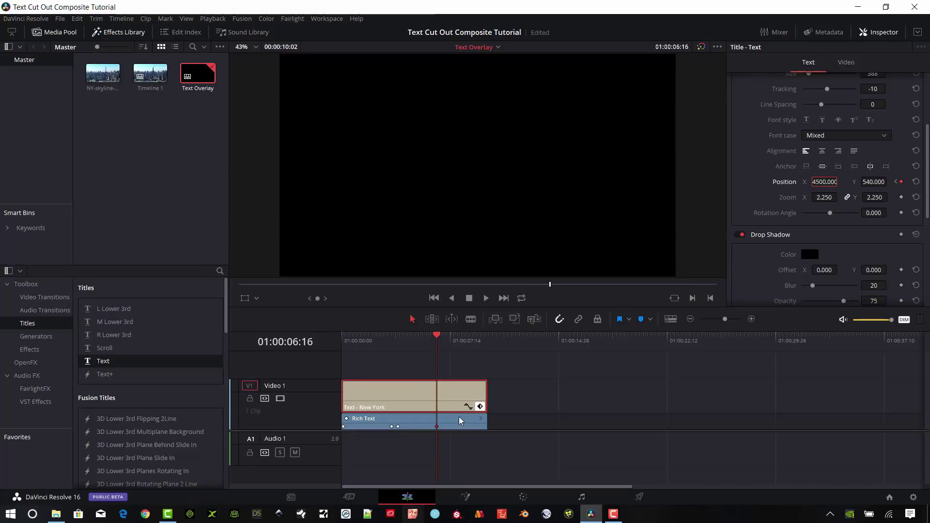
pyautogui.moveTo(439, 336); pyautogui.dragTo(355, 358)
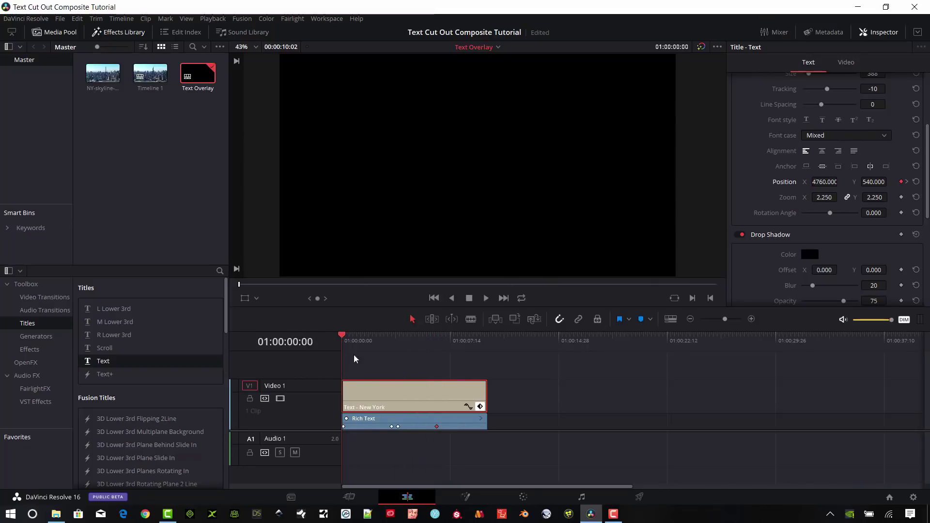
pyautogui.click(486, 299)
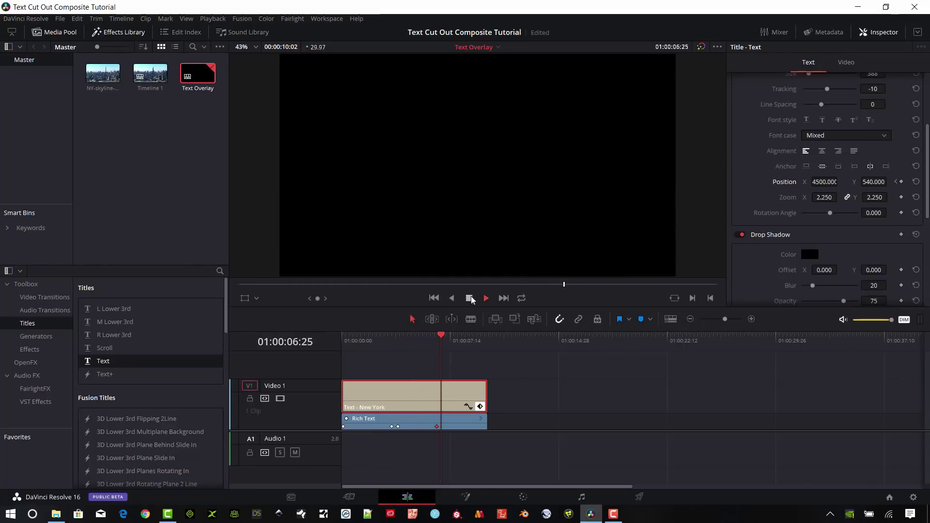
pyautogui.click(472, 299)
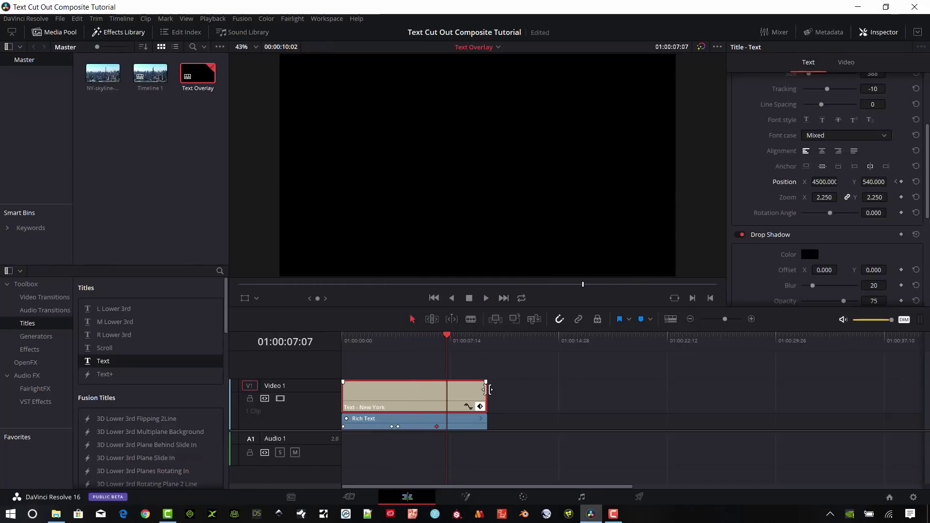
# - Trim the title clip's end to one frame before the playhead and collapse its keyframe track
pyautogui.moveTo(464, 392); pyautogui.dragTo(417, 336)
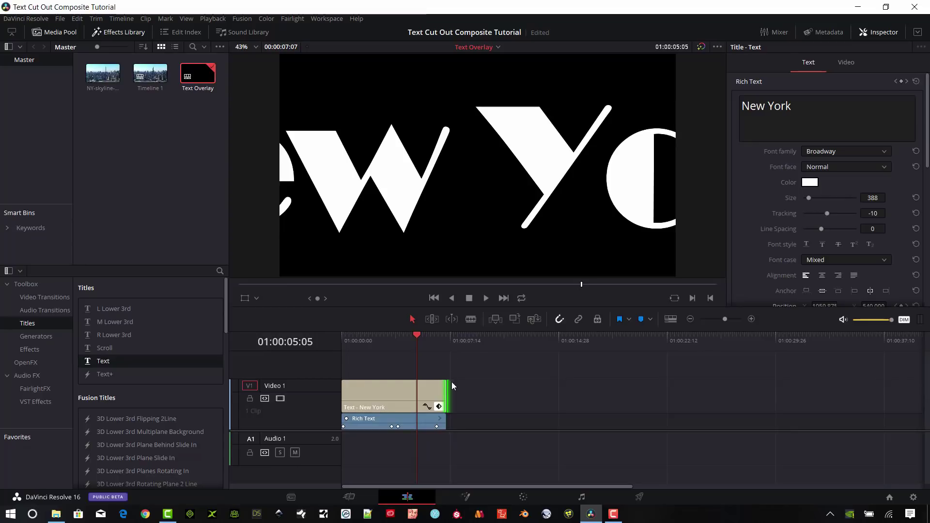
pyautogui.moveTo(444, 390); pyautogui.dragTo(435, 389)
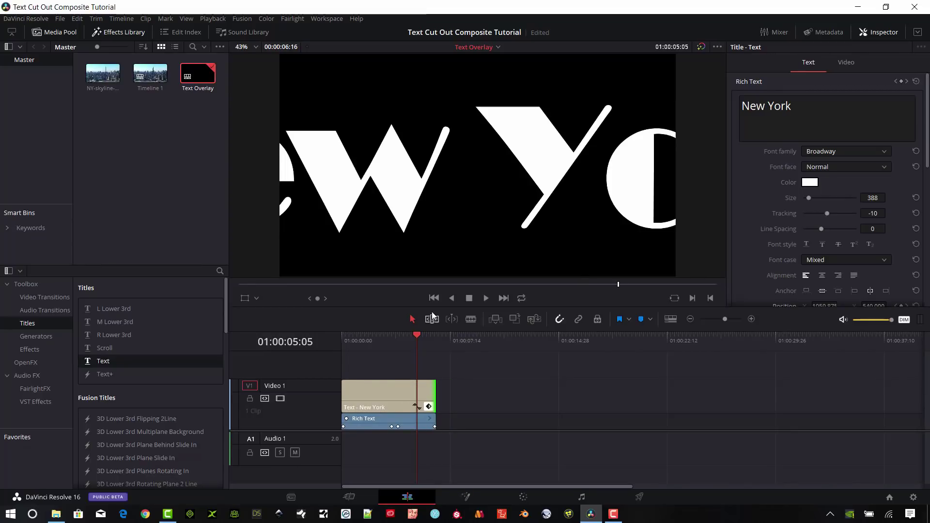
pyautogui.click(429, 407)
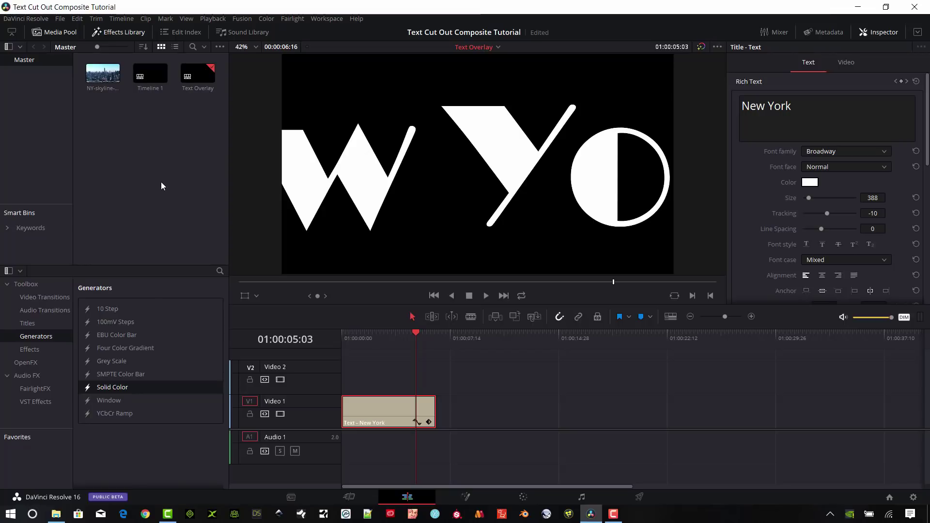
# - Create a new timeline named Text Black with Ctrl+N
pyautogui.hotkey('ctrl', 'n')
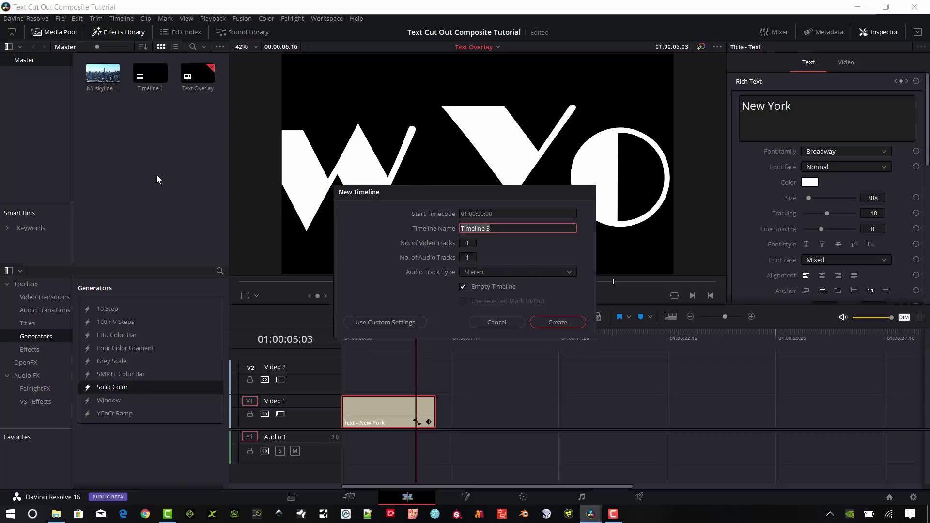
pyautogui.write('Text Black')
pyautogui.click(554, 319)
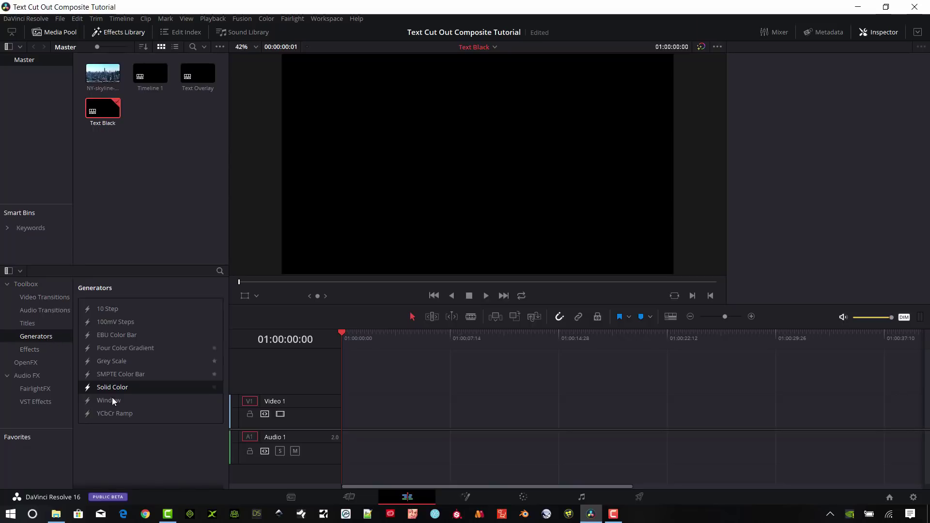
# - Place a Solid Color clip on Video 1 and rename it Black
pyautogui.moveTo(112, 388); pyautogui.dragTo(383, 412)
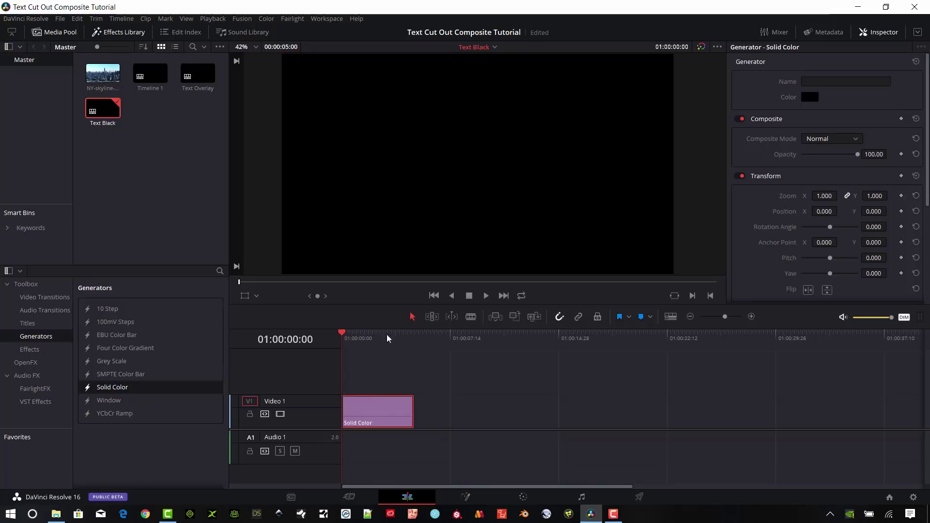
pyautogui.click(356, 336)
pyautogui.click(366, 351)
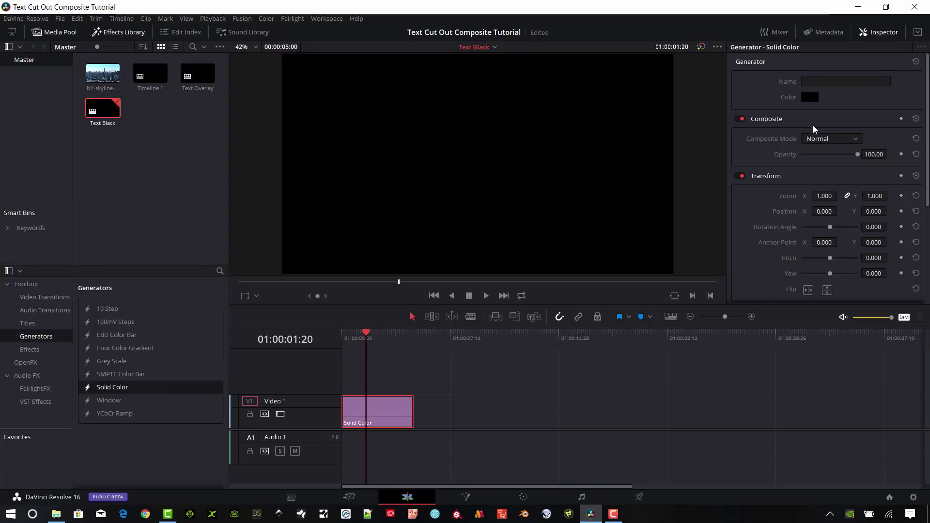
pyautogui.click(822, 82)
pyautogui.write('Black')
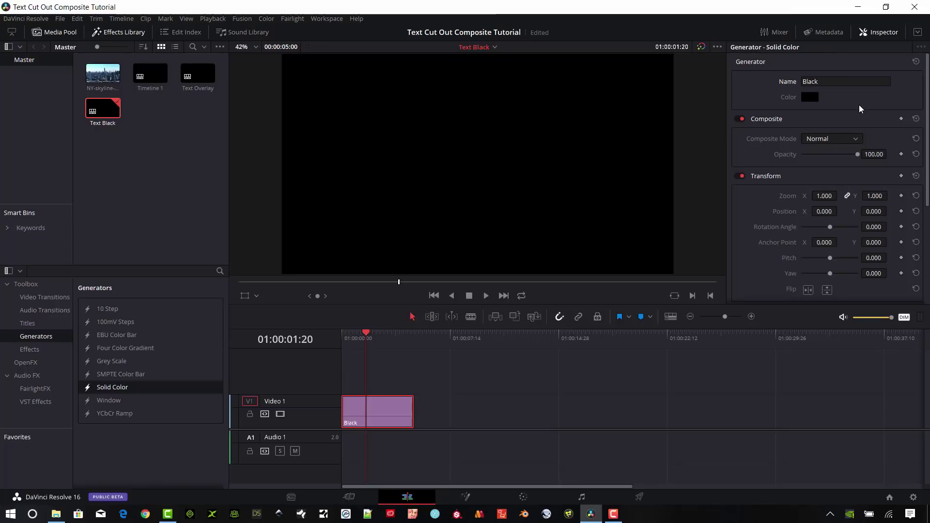
# - Add the Text Overlay timeline on Video 2, extend Black to match, and preview the text
pyautogui.moveTo(198, 73); pyautogui.dragTo(347, 361)
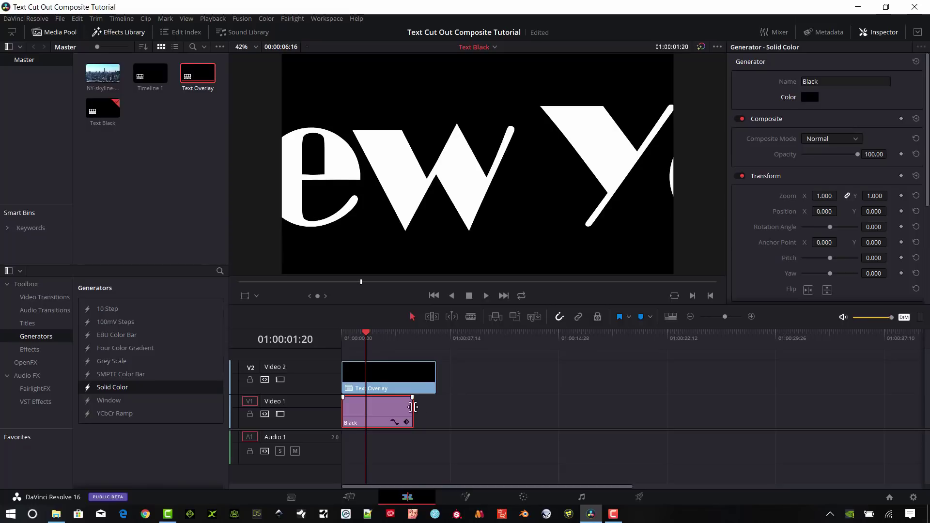
pyautogui.moveTo(412, 407); pyautogui.dragTo(436, 407)
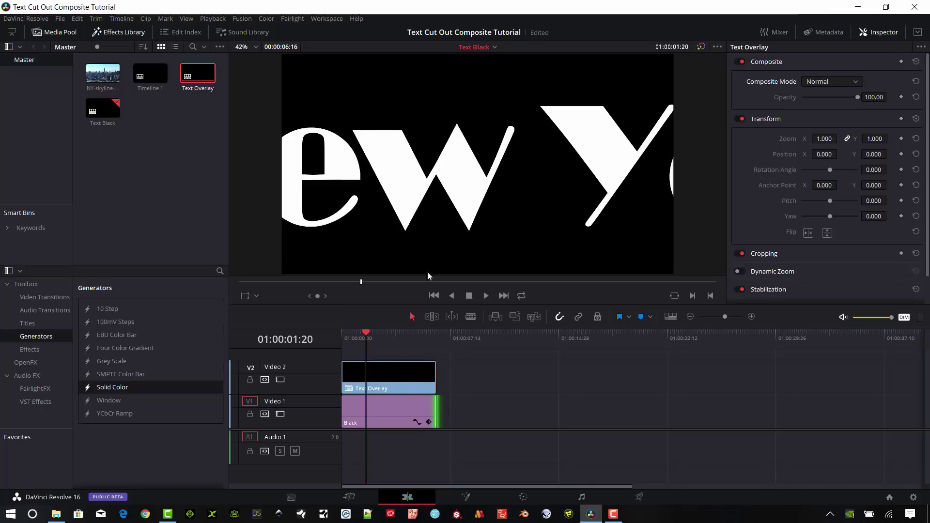
pyautogui.moveTo(393, 338); pyautogui.dragTo(376, 345)
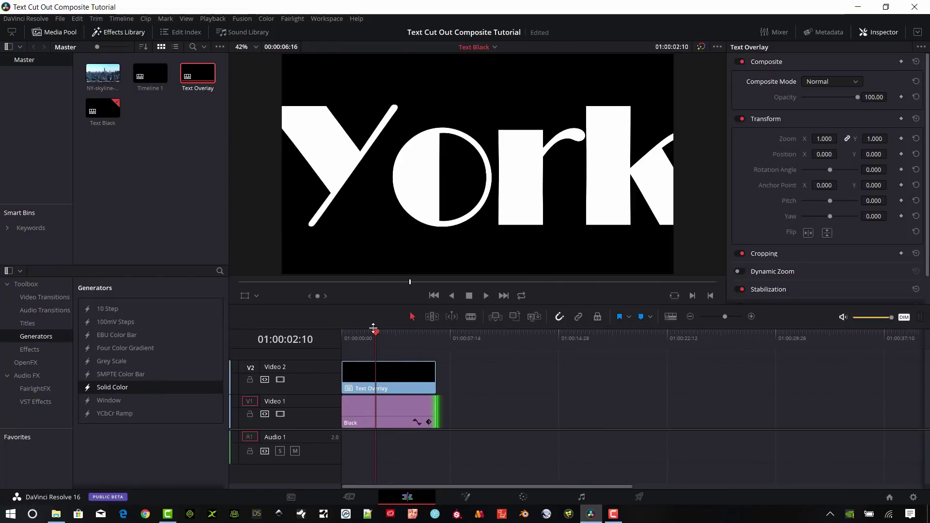
pyautogui.moveTo(377, 334)
pyautogui.mouseDown()
pyautogui.moveTo(420, 339)
pyautogui.moveTo(380, 342)
pyautogui.mouseUp()
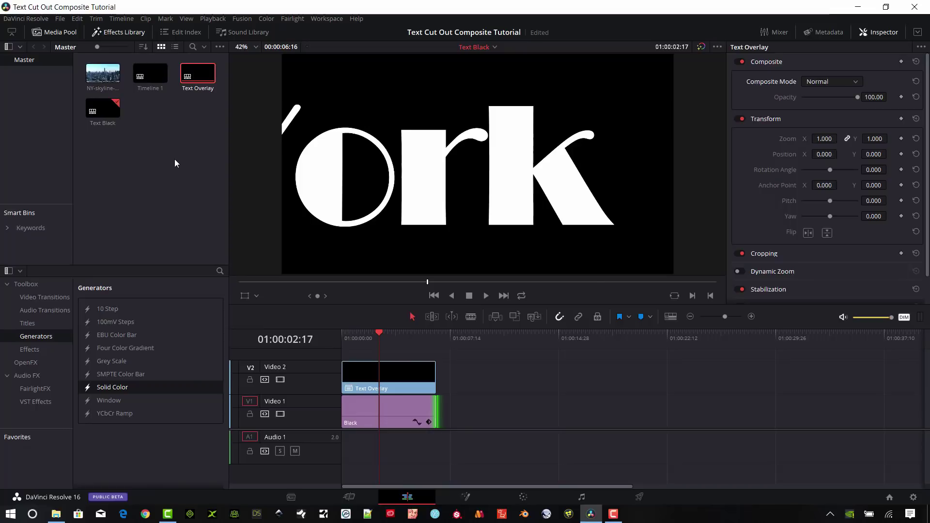
# - Create a new timeline named Cut OutText with Ctrl+N
pyautogui.hotkey('ctrl', 'n')
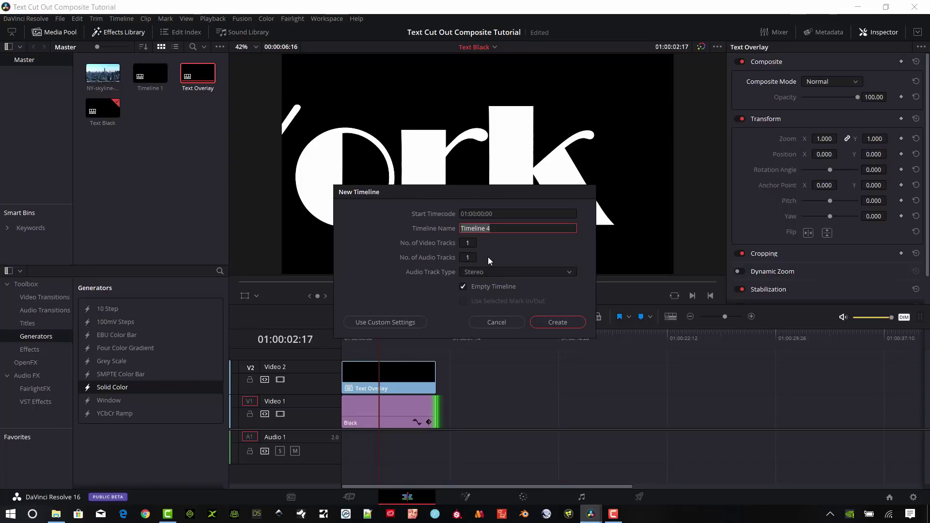
pyautogui.write('Cut')
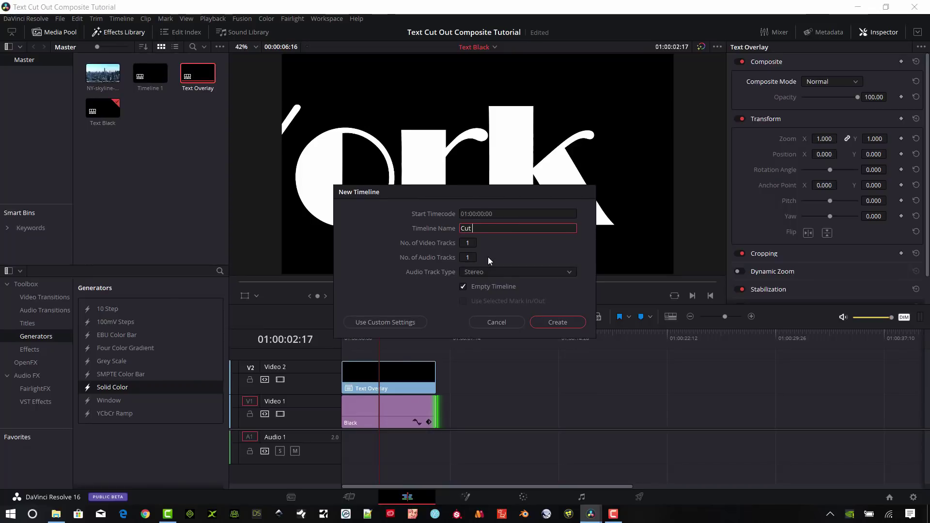
pyautogui.write(' OutText')
pyautogui.click(557, 323)
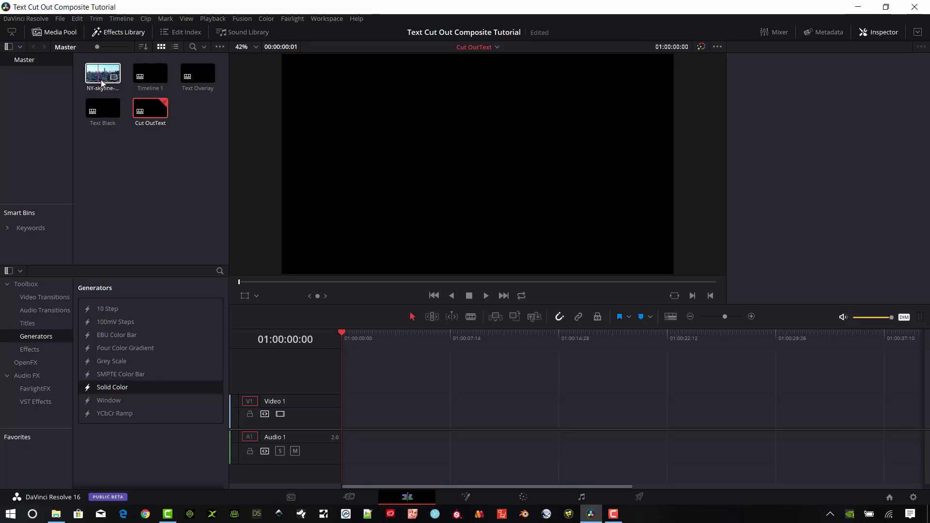
# - Stack the NY skyline clip on Video 1 and Text Black on Video 2, then select Text Black
pyautogui.moveTo(101, 80); pyautogui.dragTo(345, 413)
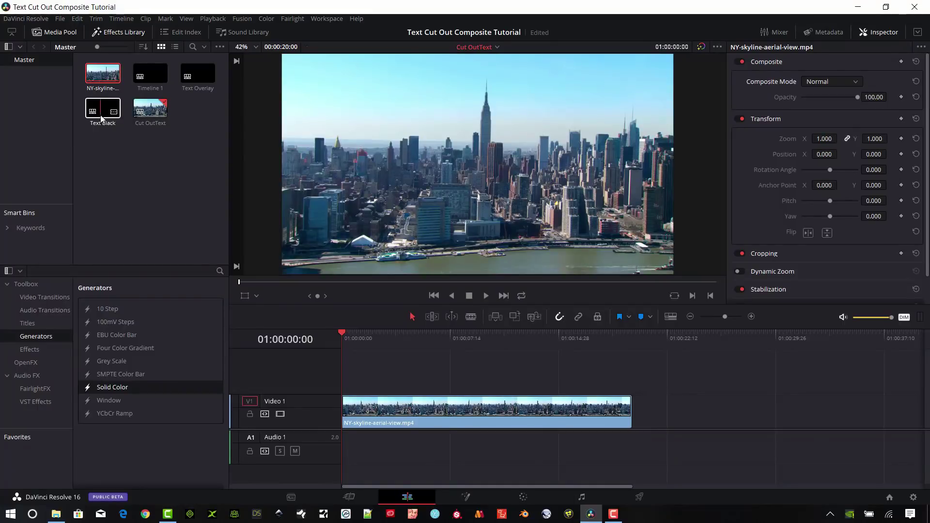
pyautogui.moveTo(102, 115); pyautogui.dragTo(345, 381)
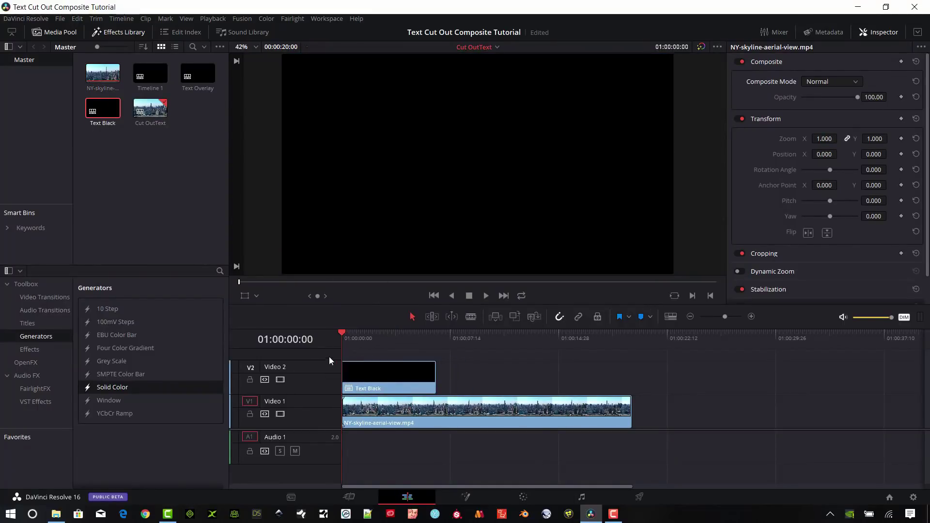
pyautogui.click(371, 338)
pyautogui.moveTo(373, 342); pyautogui.dragTo(384, 339)
pyautogui.click(405, 381)
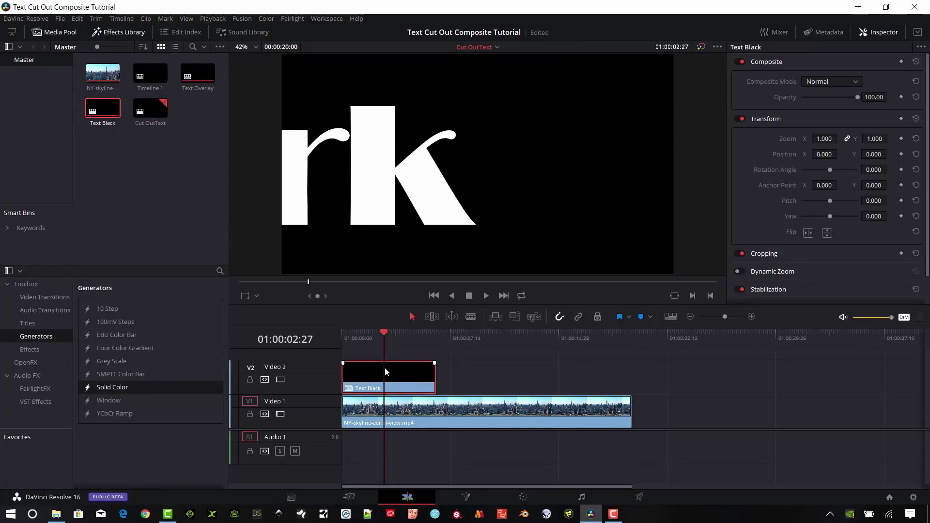
# - Switch the Text Black clip's Composite Mode to Darker Color and scrub through the skyline-filled letters
pyautogui.click(853, 83)
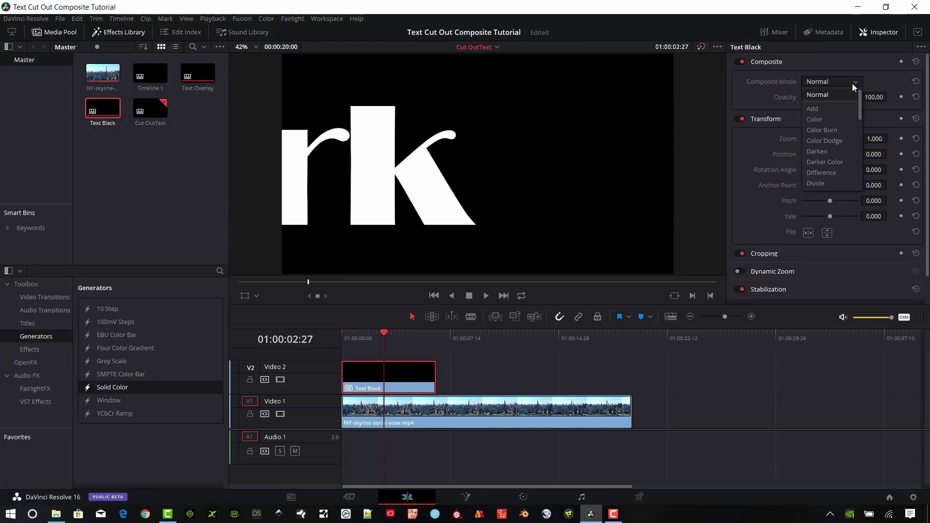
pyautogui.click(842, 165)
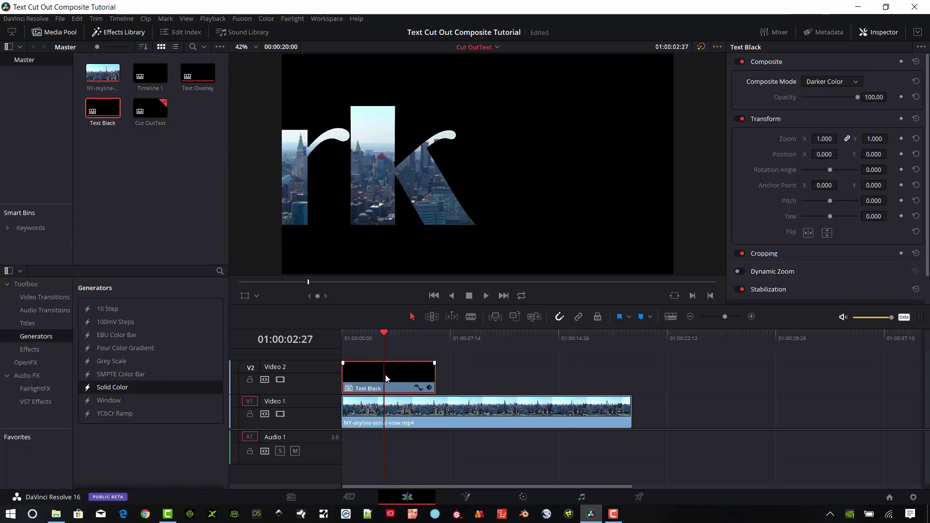
pyautogui.moveTo(388, 336)
pyautogui.mouseDown()
pyautogui.moveTo(355, 333)
pyautogui.moveTo(392, 341)
pyautogui.moveTo(380, 339)
pyautogui.mouseUp()
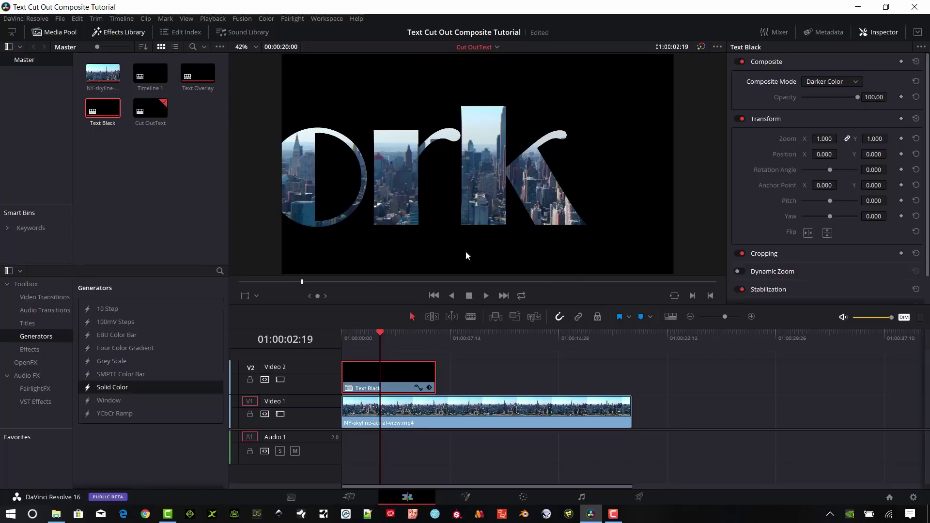
pyautogui.moveTo(385, 339); pyautogui.dragTo(488, 345)
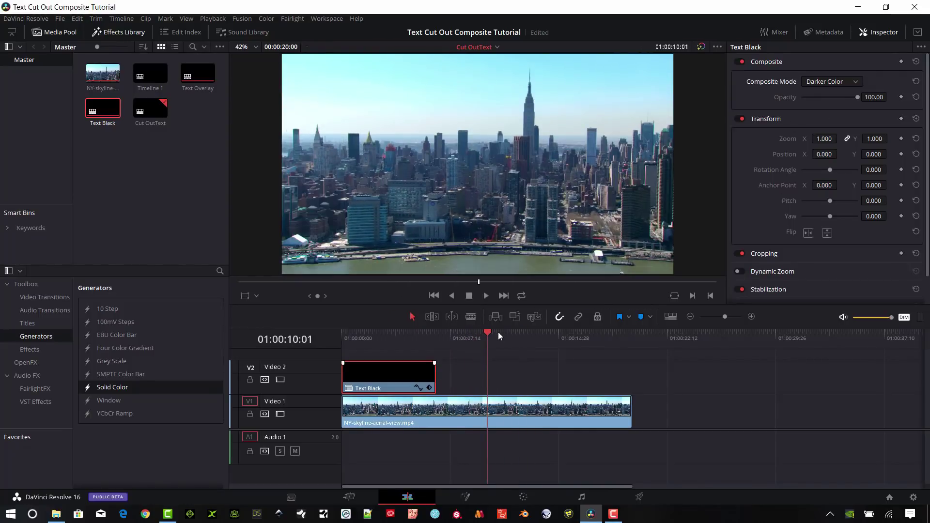
pyautogui.moveTo(487, 333); pyautogui.dragTo(413, 335)
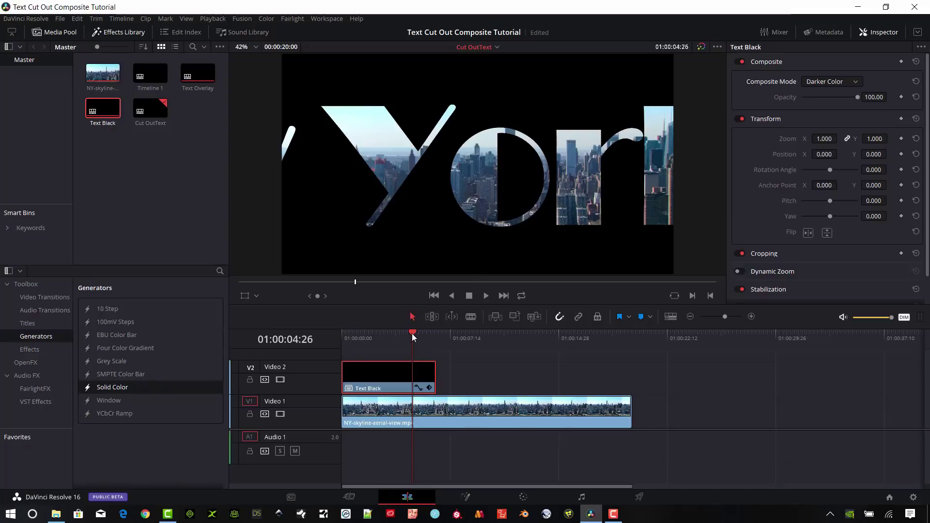
pyautogui.moveTo(412, 333)
pyautogui.mouseDown()
pyautogui.moveTo(466, 336)
pyautogui.moveTo(400, 347)
pyautogui.mouseUp()
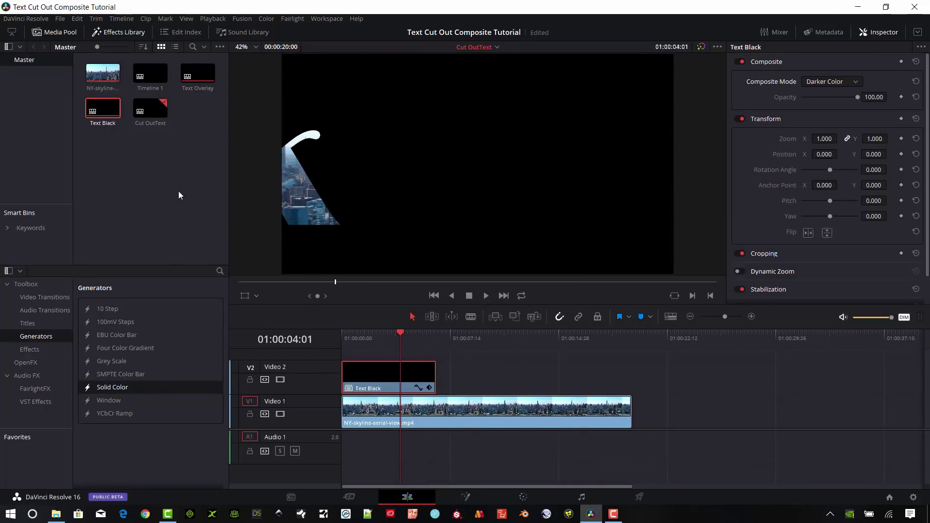
pyautogui.moveTo(438, 338); pyautogui.dragTo(408, 336)
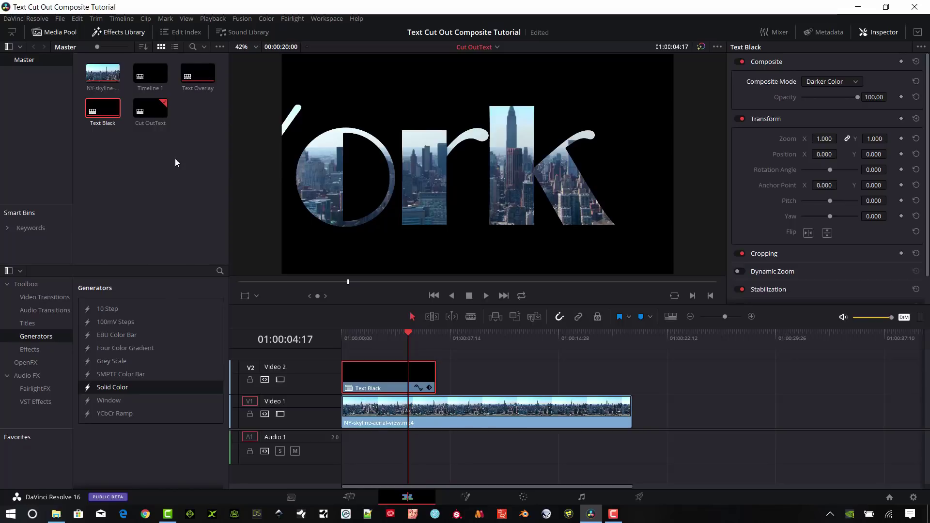
# - Create a timeline named 'White Comp' and place the NY skyline clip at the start of Video 1
pyautogui.hotkey('ctrl', 'n')
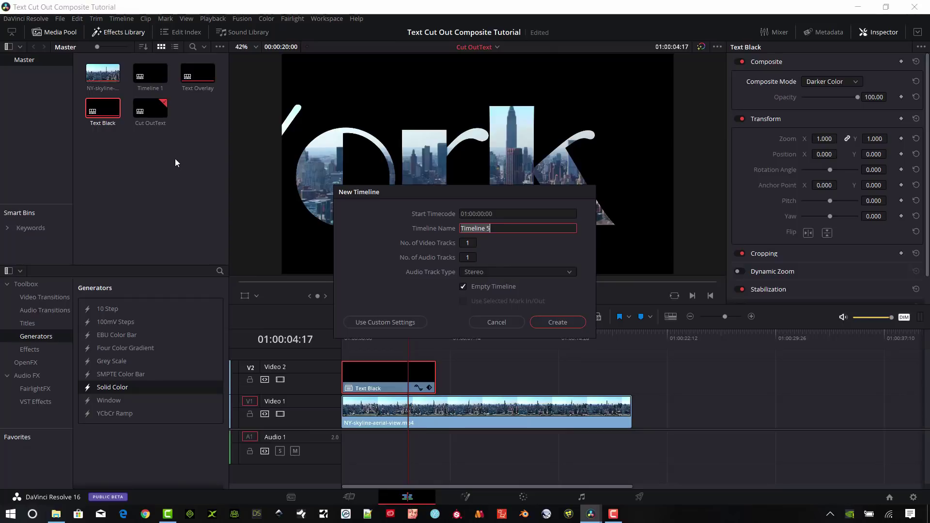
pyautogui.write('White Comp')
pyautogui.click(497, 322)
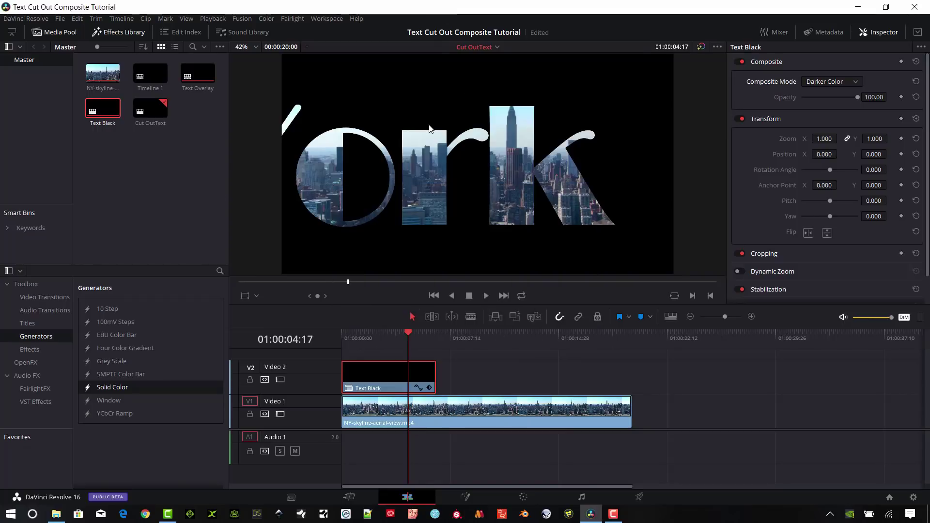
pyautogui.moveTo(103, 74); pyautogui.dragTo(369, 421)
pyautogui.moveTo(197, 74); pyautogui.dragTo(339, 369)
pyautogui.click(398, 336)
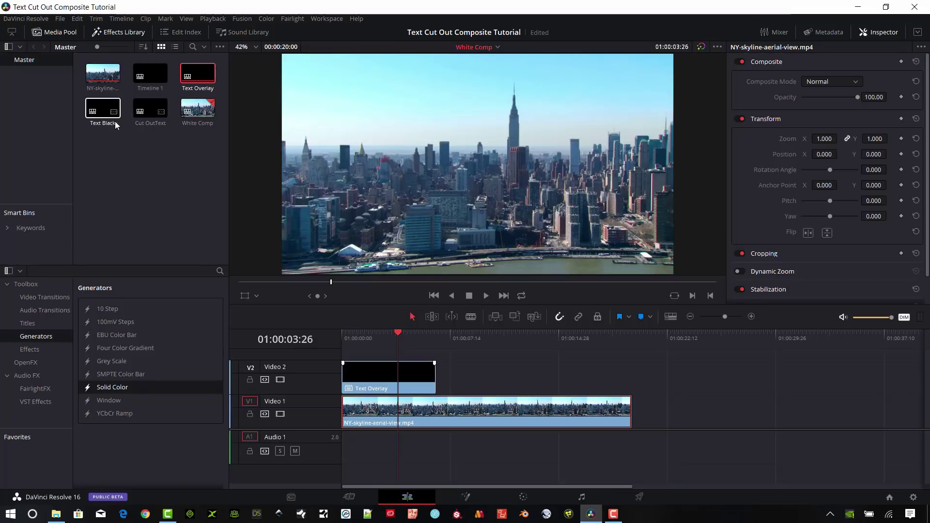
pyautogui.moveTo(422, 339)
pyautogui.mouseDown()
pyautogui.moveTo(363, 335)
pyautogui.moveTo(409, 343)
pyautogui.mouseUp()
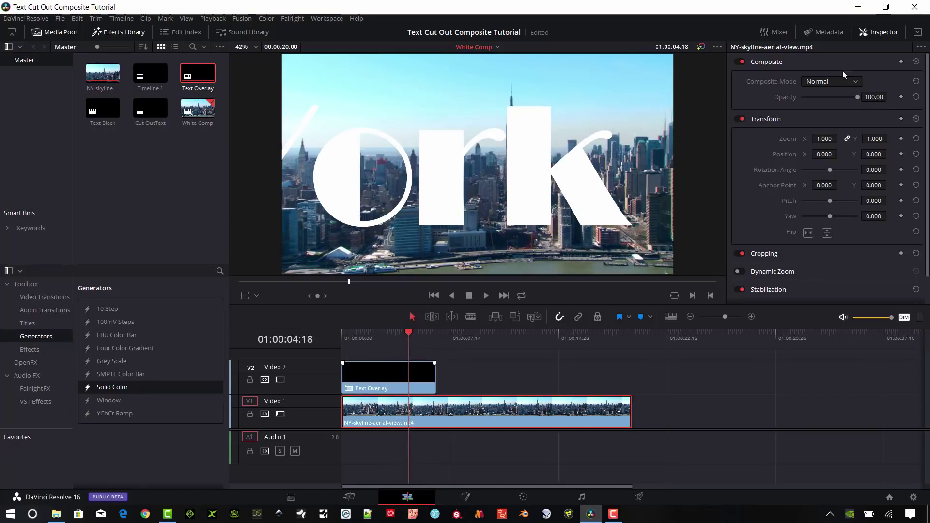
pyautogui.click(857, 83)
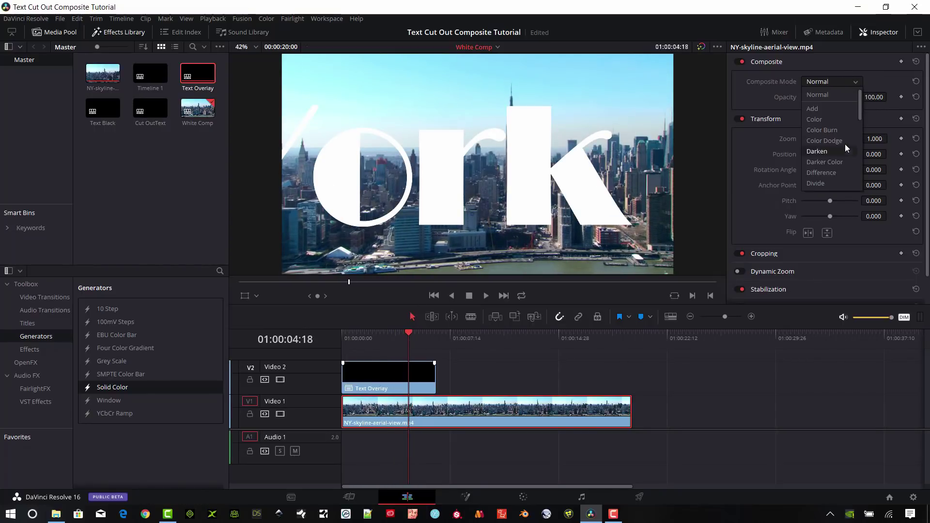
pyautogui.scroll(-5, 835, 140)
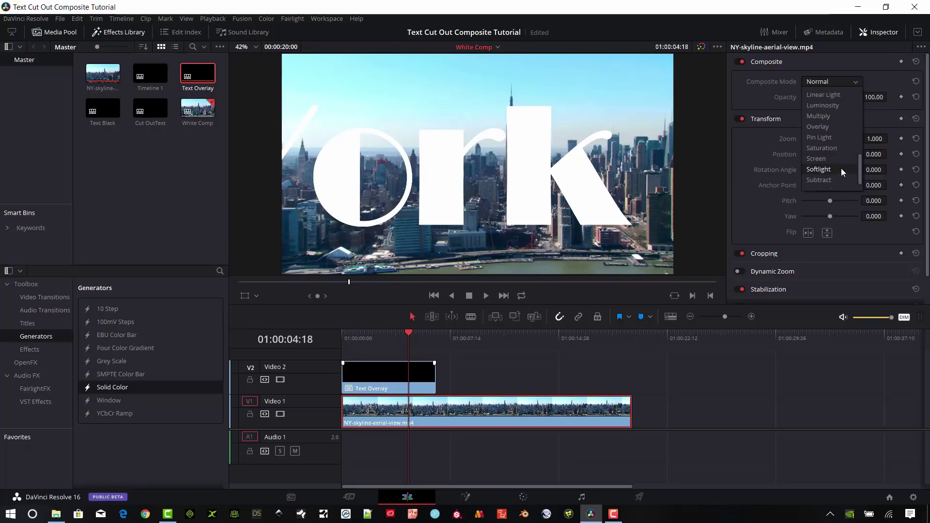
pyautogui.click(831, 172)
pyautogui.scroll(-2, 836, 162)
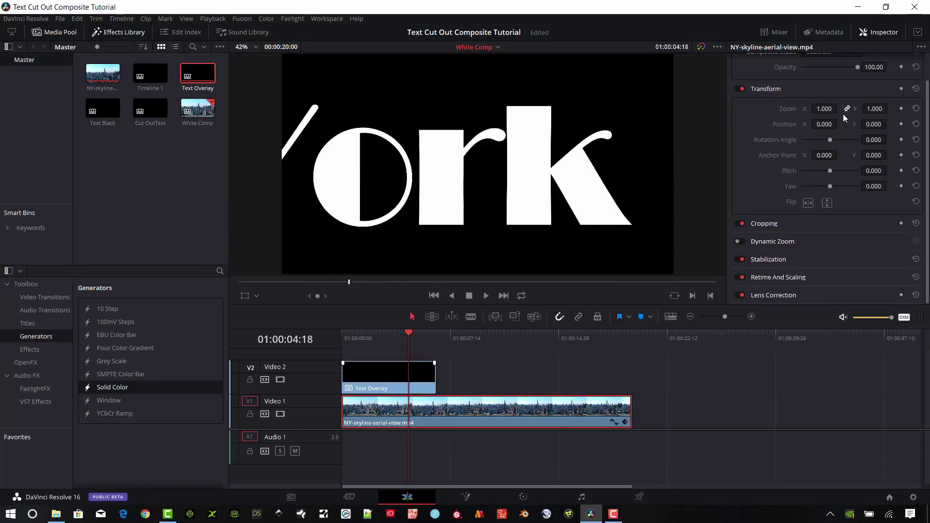
pyautogui.scroll(2, 843, 97)
pyautogui.click(856, 82)
pyautogui.scroll(-2, 841, 170)
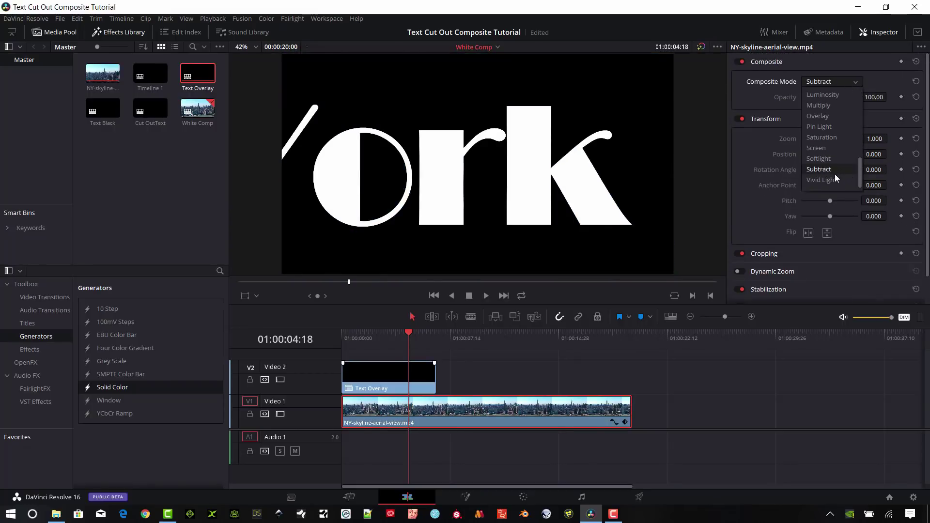
pyautogui.click(834, 179)
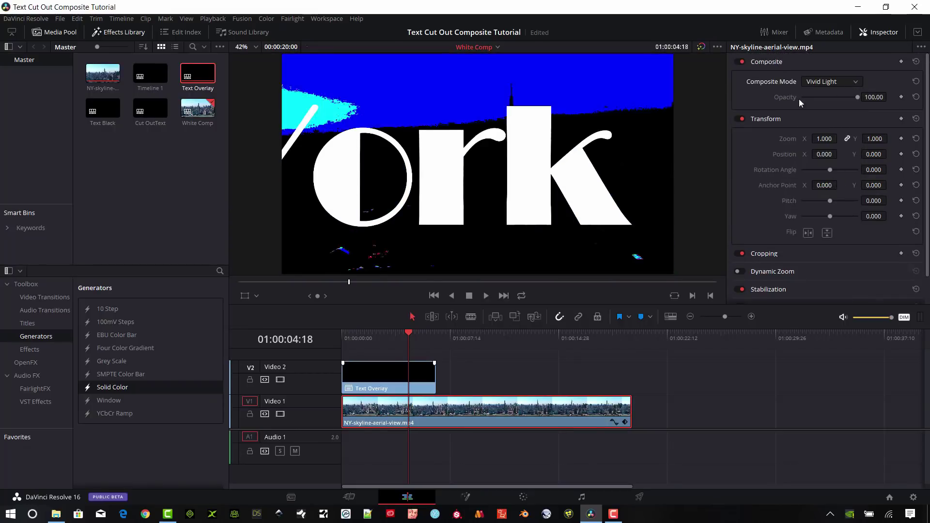
pyautogui.click(841, 83)
pyautogui.click(834, 167)
pyautogui.click(850, 82)
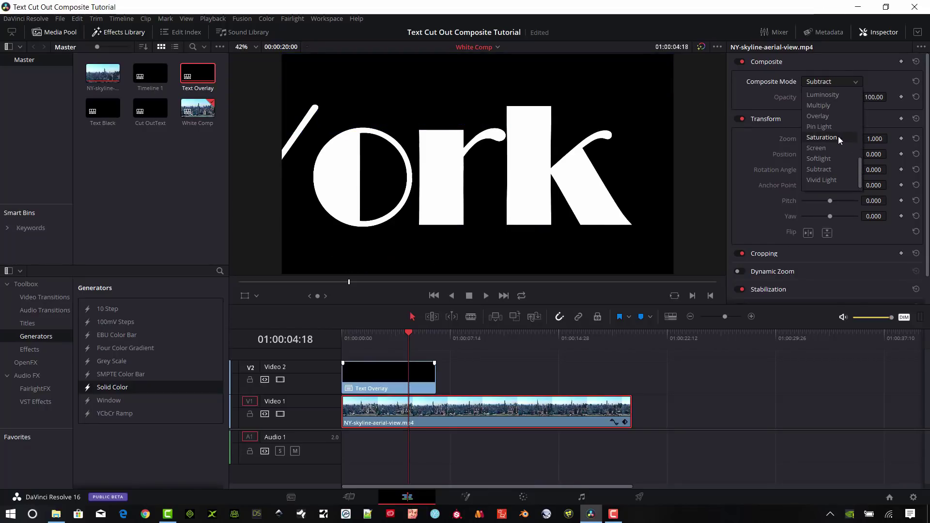
pyautogui.click(841, 115)
pyautogui.click(851, 82)
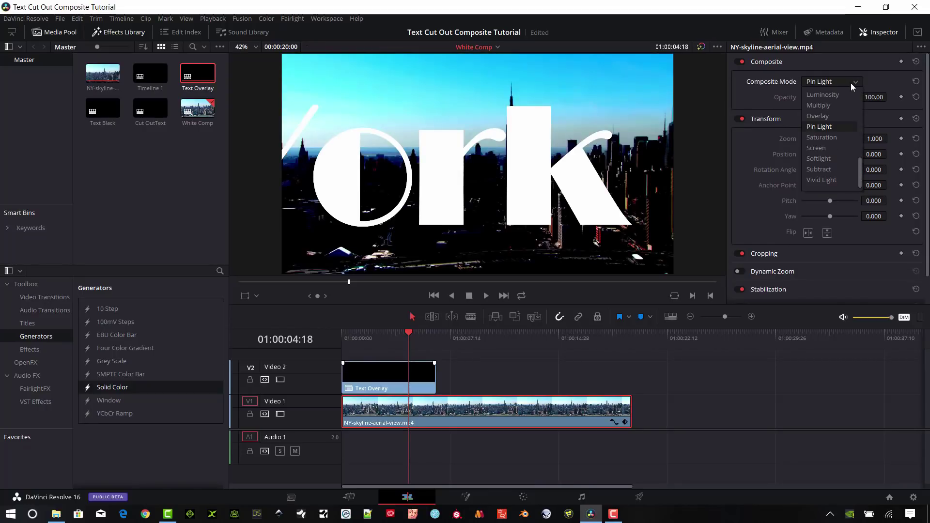
pyautogui.scroll(2, 845, 126)
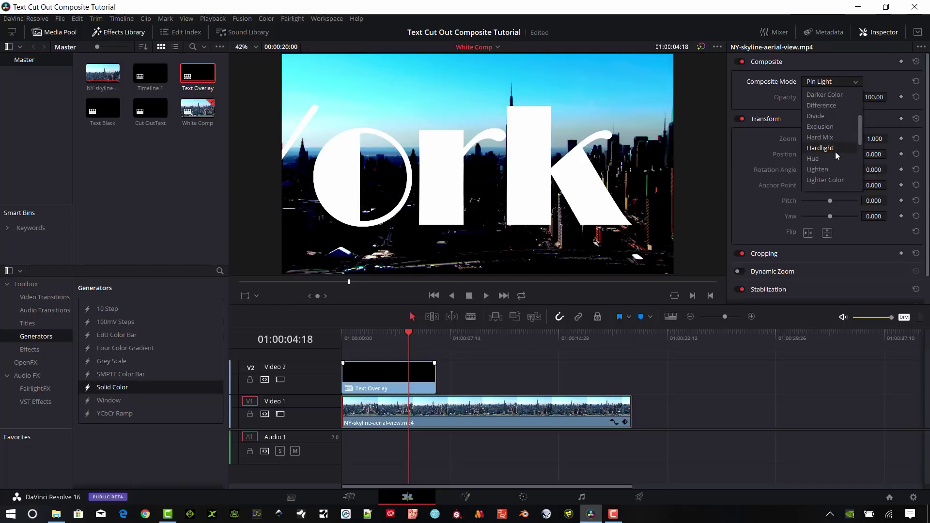
pyautogui.scroll(3, 842, 121)
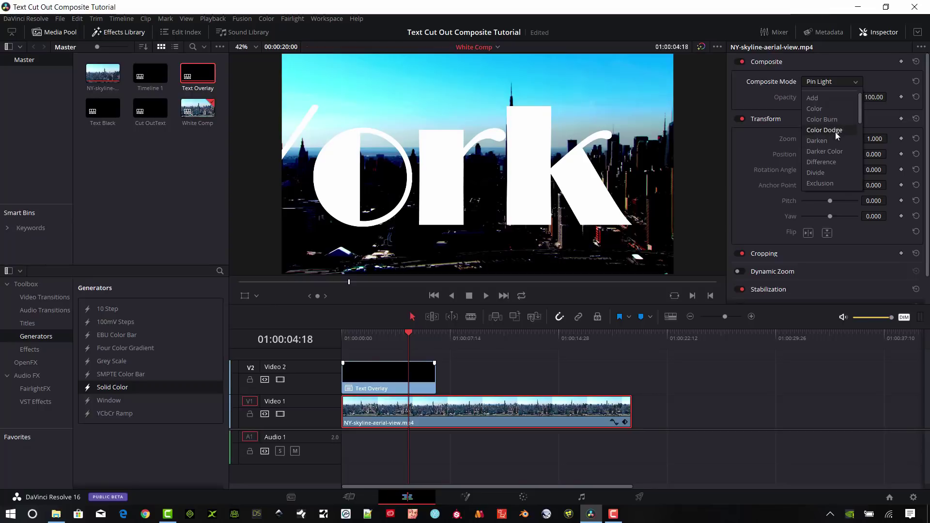
pyautogui.scroll(1, 841, 113)
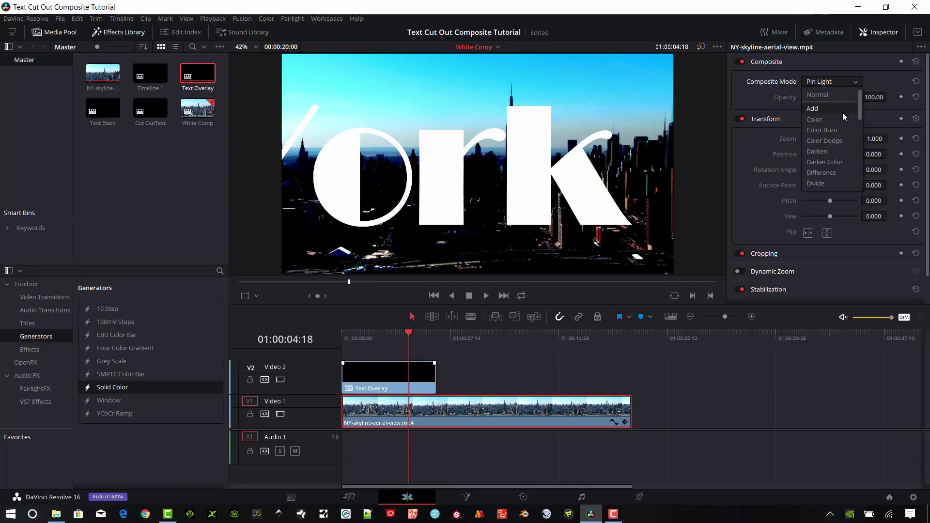
pyautogui.click(825, 96)
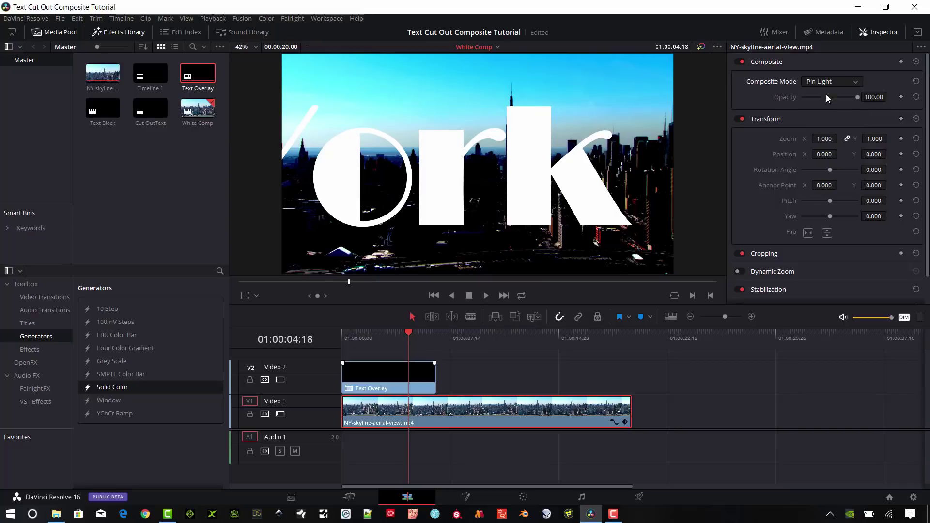
pyautogui.moveTo(416, 332); pyautogui.dragTo(382, 358)
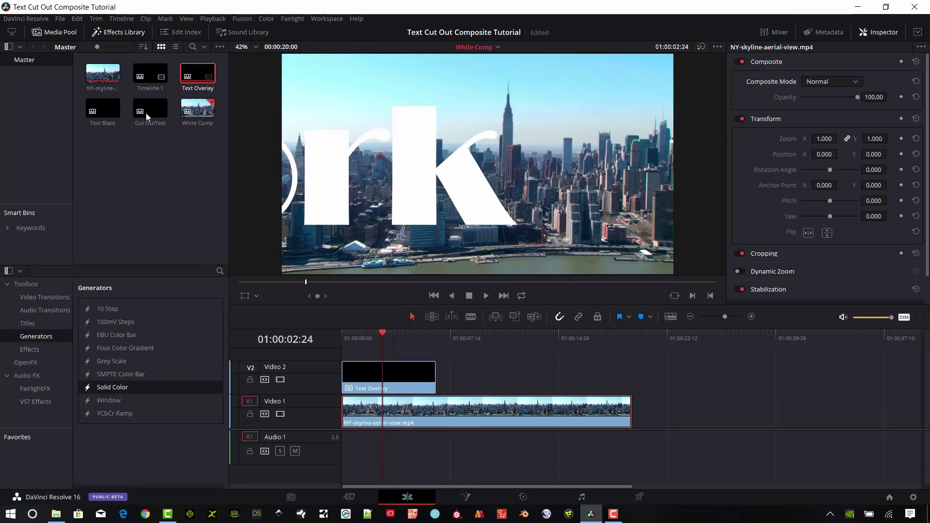
# - Close the Inspector and toggle Dual Viewer off again for one large timeline viewer
pyautogui.click(498, 47)
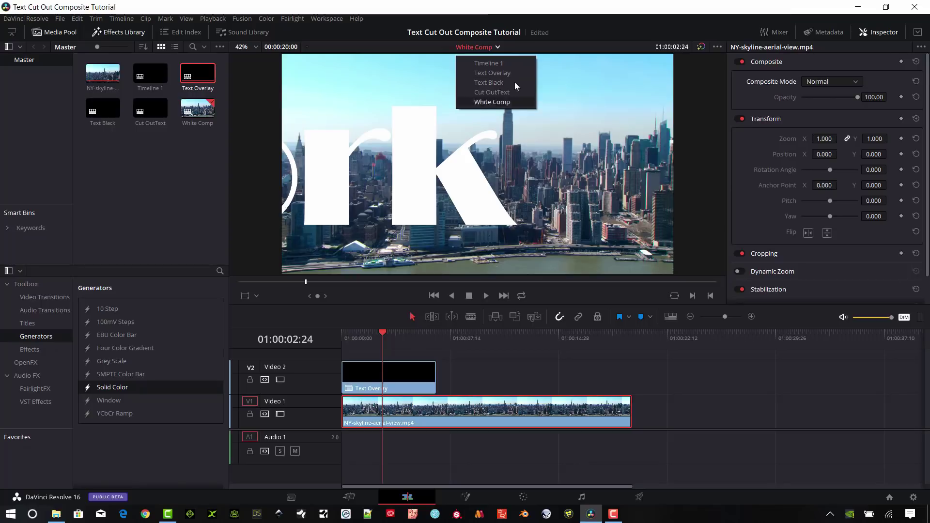
pyautogui.click(636, 51)
pyautogui.click(882, 32)
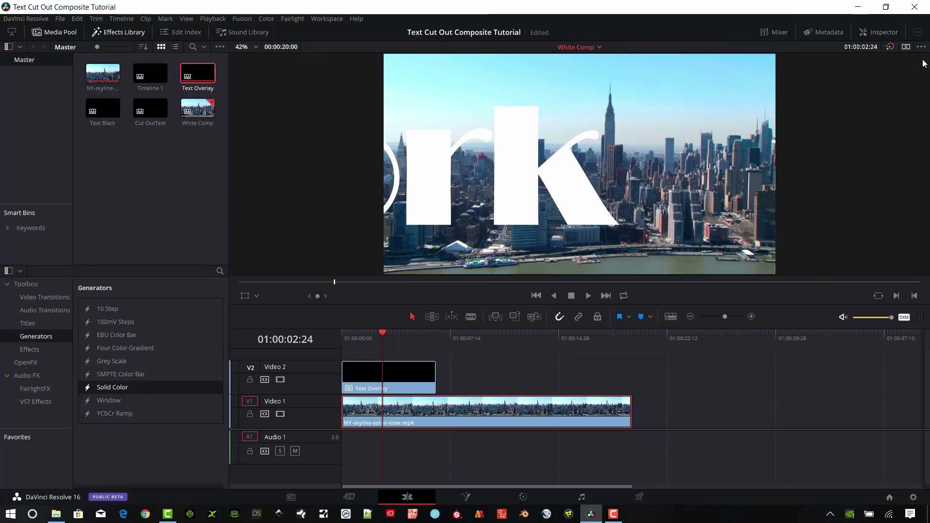
pyautogui.click(906, 48)
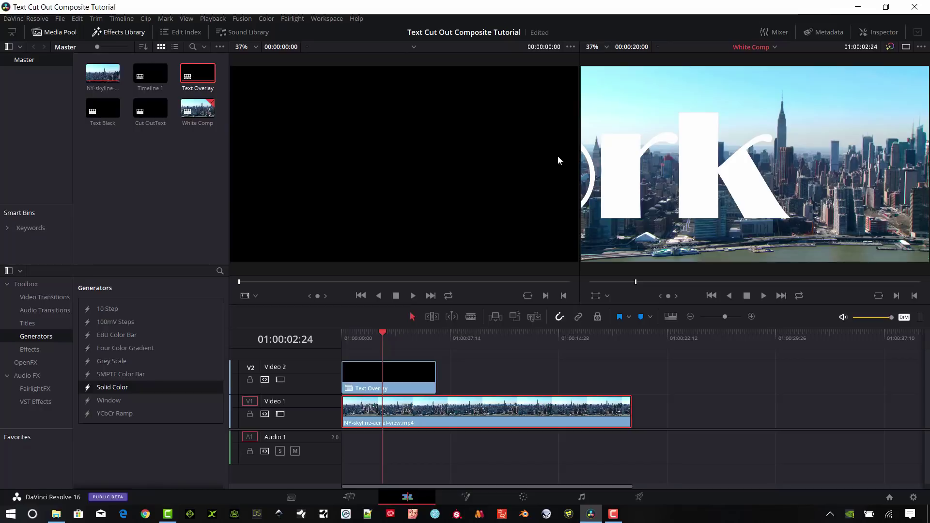
pyautogui.click(906, 47)
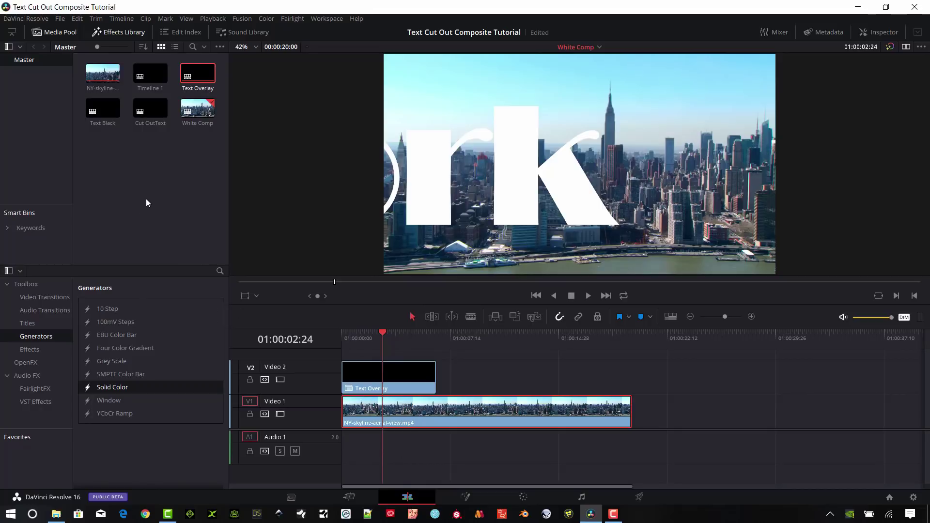
# - Create a new timeline named 'Final Comp' with Ctrl+N
pyautogui.hotkey('ctrl', 'n')
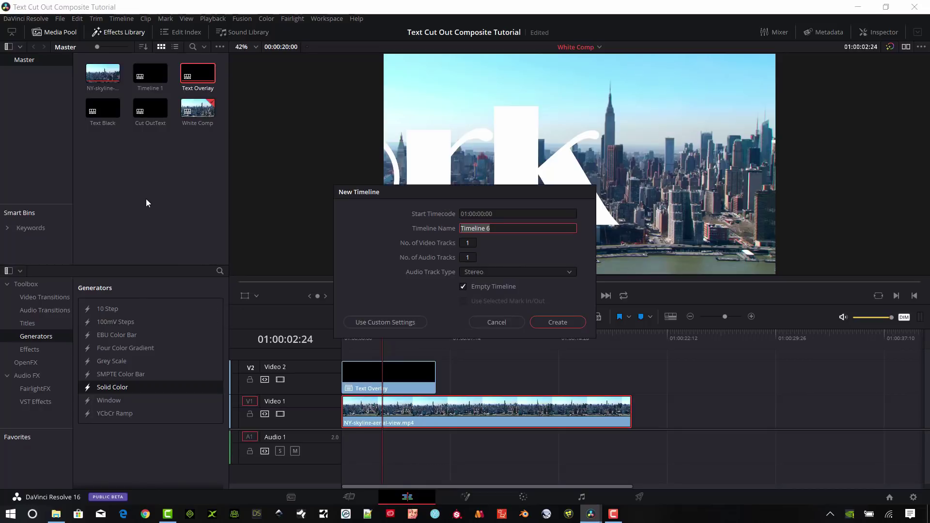
pyautogui.write('Final Comp')
pyautogui.press('Return')
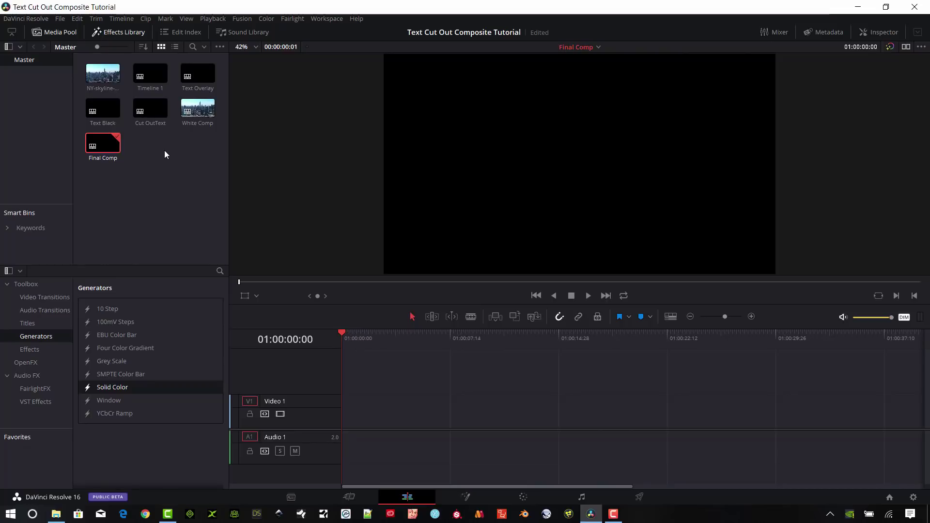
# - Put White Comp on Video 1 and Cut OutText on Video 2, then scrub through the text animation
pyautogui.click(152, 122)
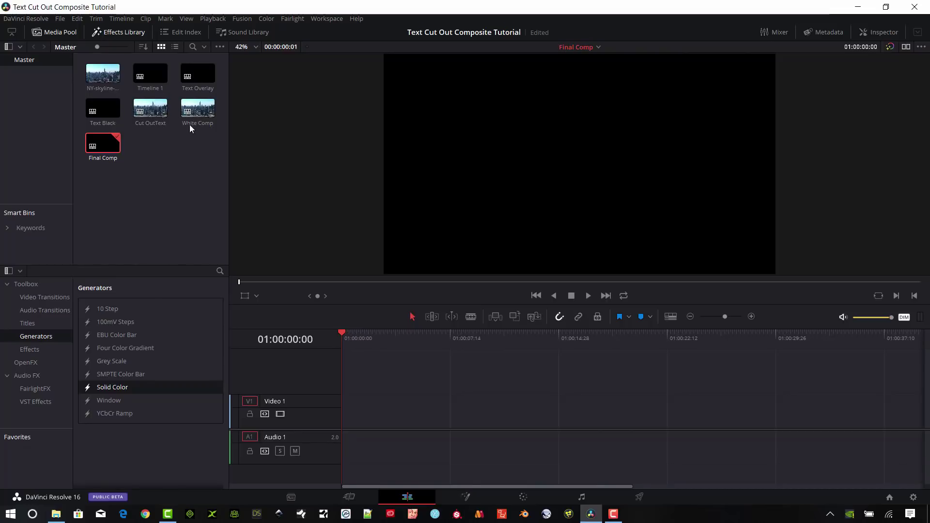
pyautogui.moveTo(195, 119); pyautogui.dragTo(343, 405)
pyautogui.moveTo(147, 111); pyautogui.dragTo(415, 380)
pyautogui.moveTo(388, 339); pyautogui.dragTo(411, 353)
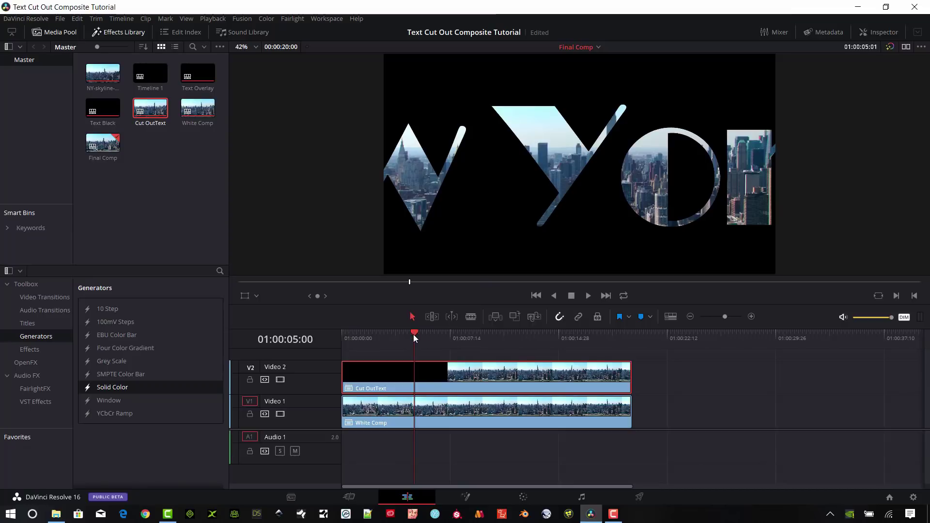
pyautogui.moveTo(414, 335); pyautogui.dragTo(435, 340)
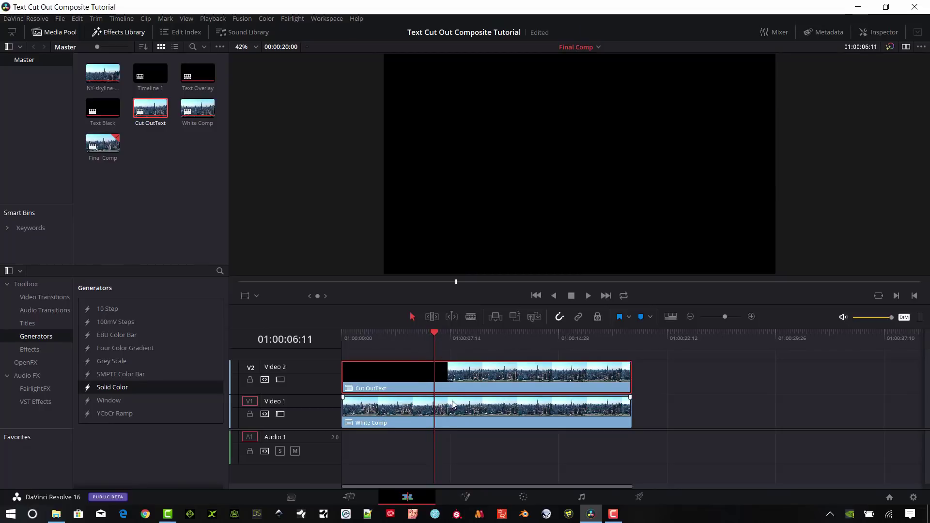
# - Step to the frame where only skyline shows and expand Cropping for Cut OutText
pyautogui.press('Right')
pyautogui.press('Right')
pyautogui.press('Right')
pyautogui.press('Right')
pyautogui.press('Right')
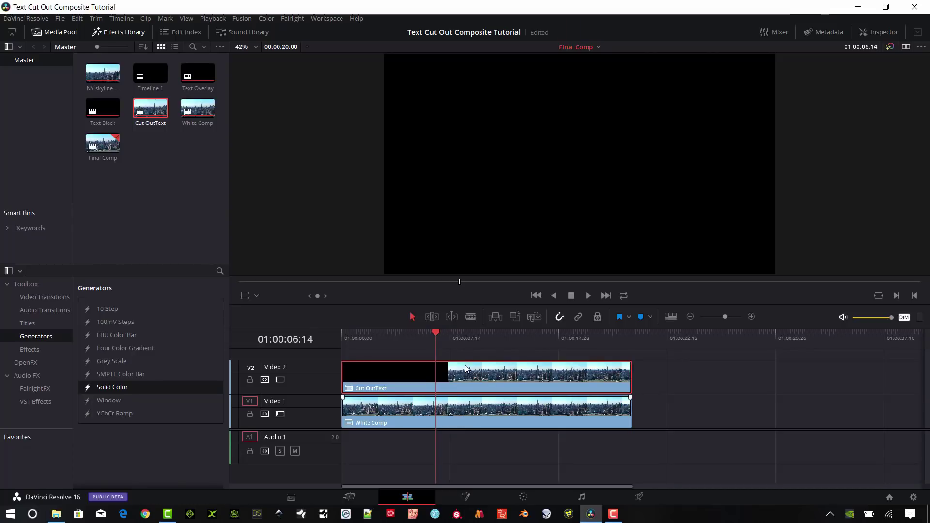
pyautogui.press('Left')
pyautogui.press('Right')
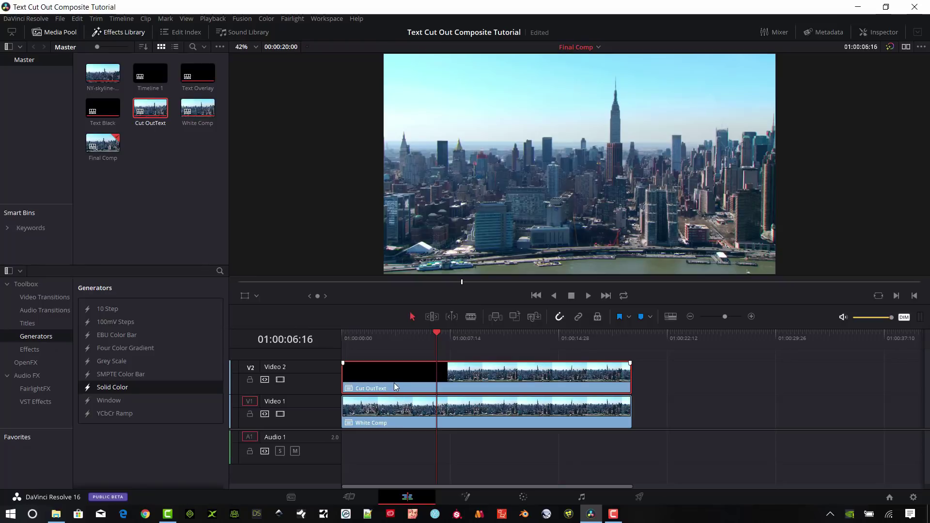
pyautogui.click(882, 33)
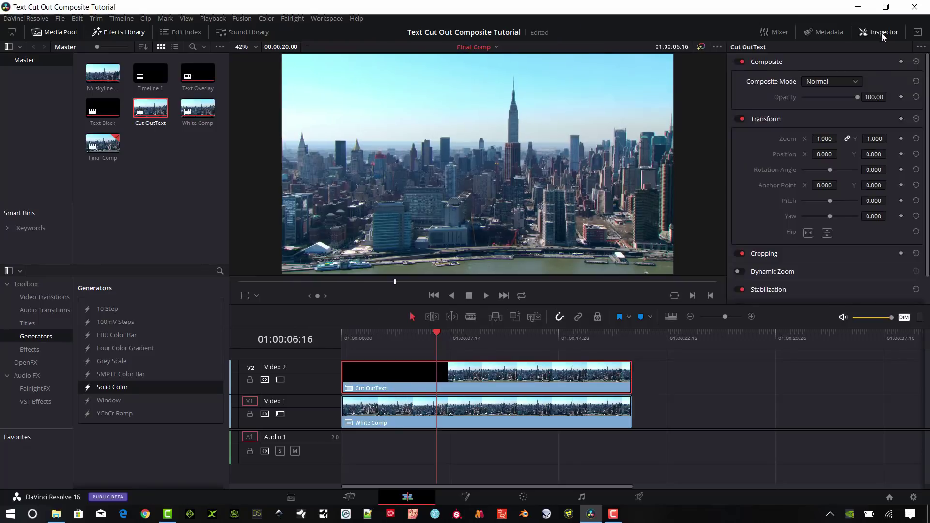
pyautogui.scroll(-1, 824, 254)
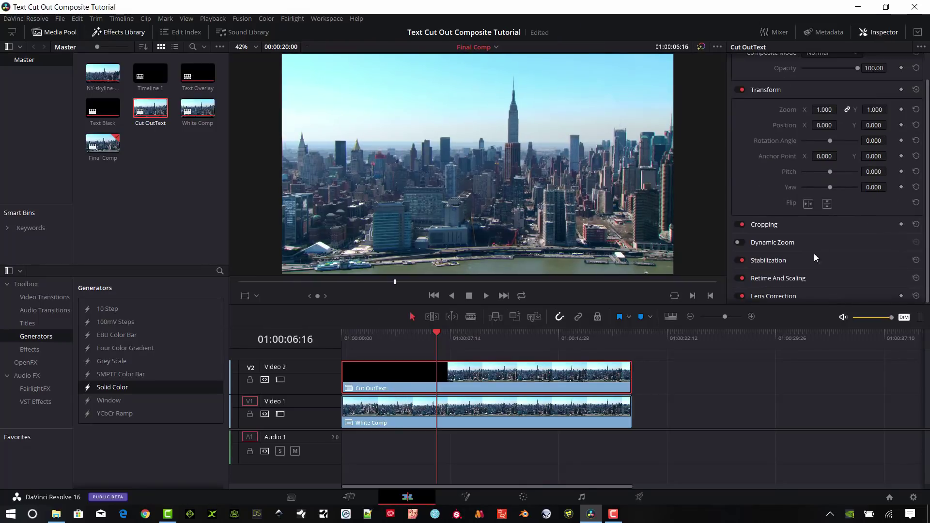
pyautogui.click(764, 224)
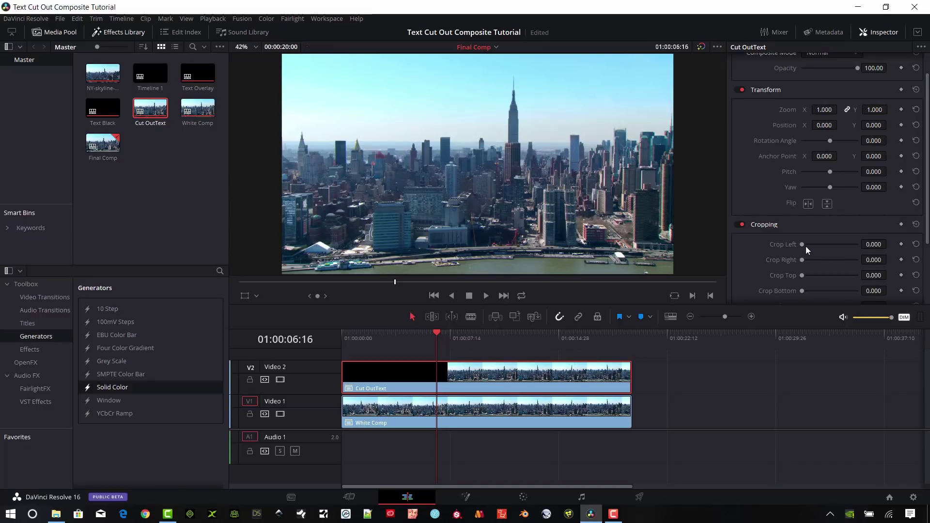
# - Keyframe Crop Left to 1920 at 01:00:06:16, then set it to 0 at the timeline start
pyautogui.click(902, 245)
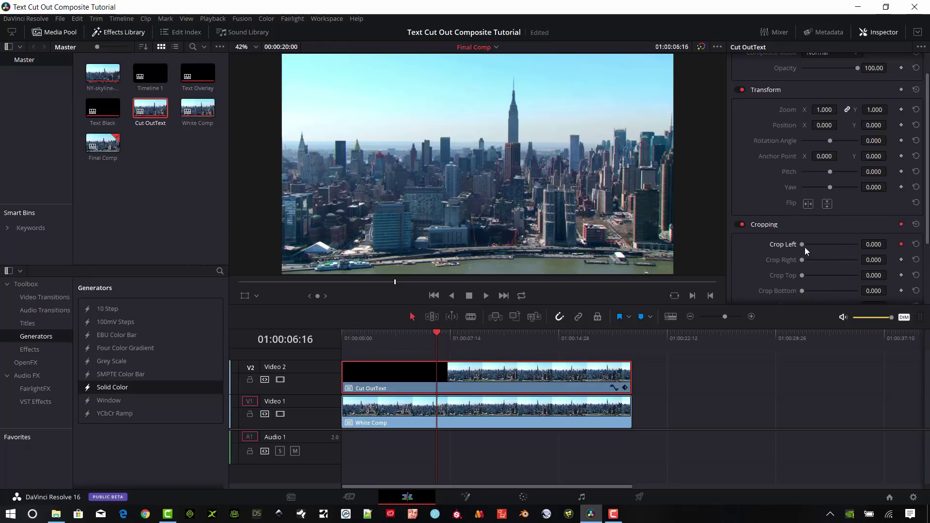
pyautogui.moveTo(802, 244); pyautogui.dragTo(874, 253)
pyautogui.scroll(-3, 873, 253)
pyautogui.moveTo(443, 336); pyautogui.dragTo(344, 336)
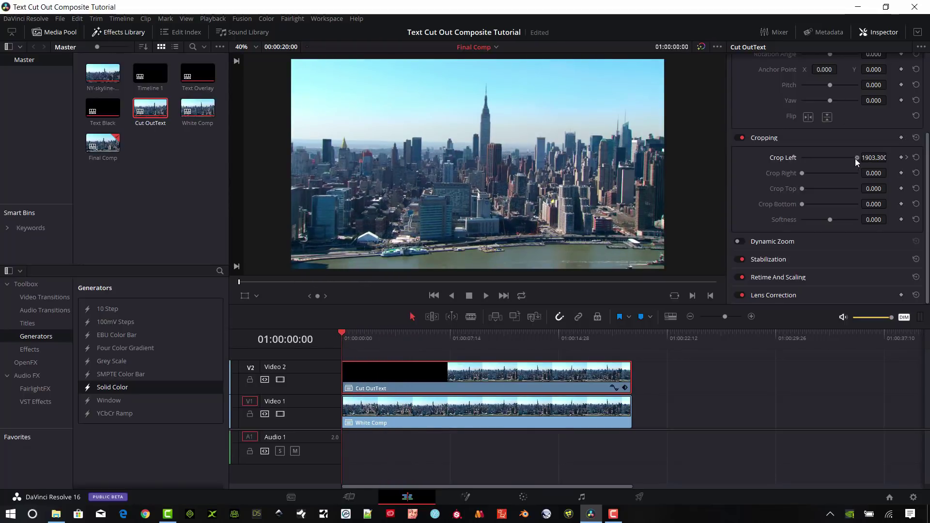
pyautogui.moveTo(856, 159); pyautogui.dragTo(788, 156)
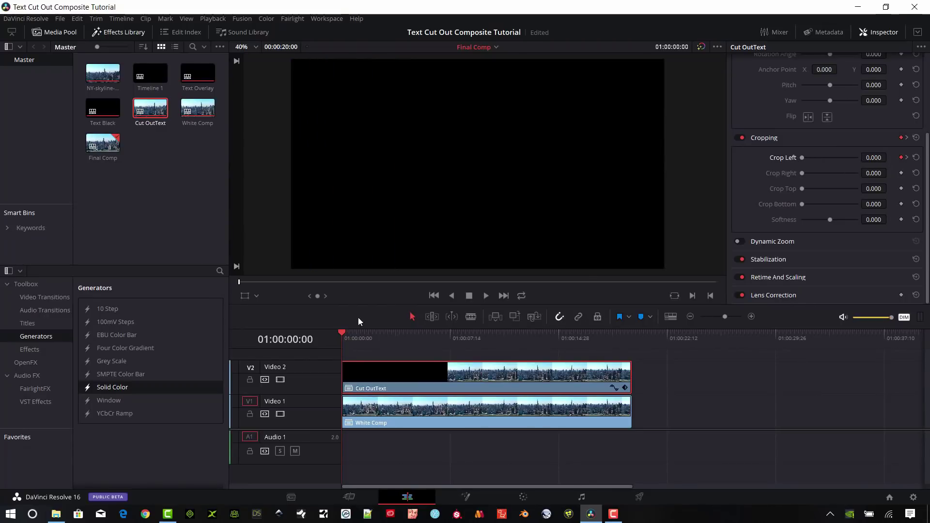
pyautogui.click(485, 296)
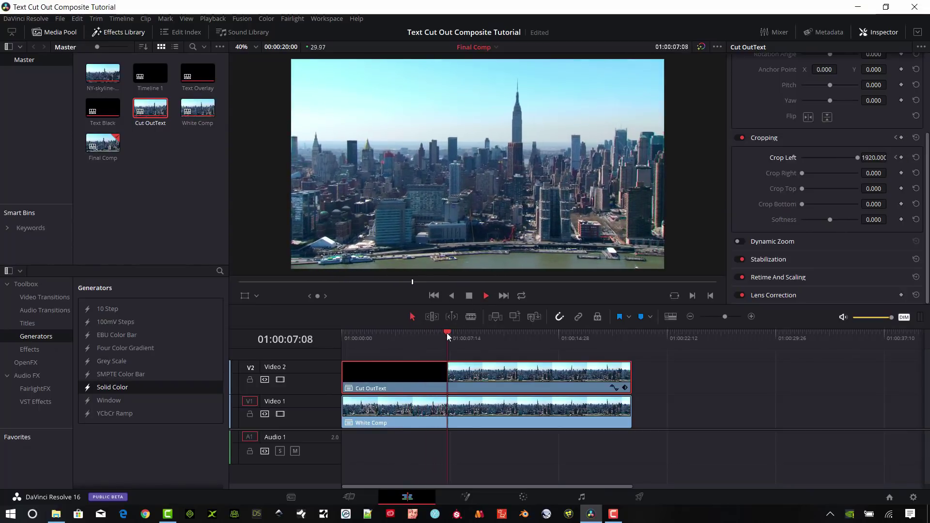
pyautogui.click(470, 295)
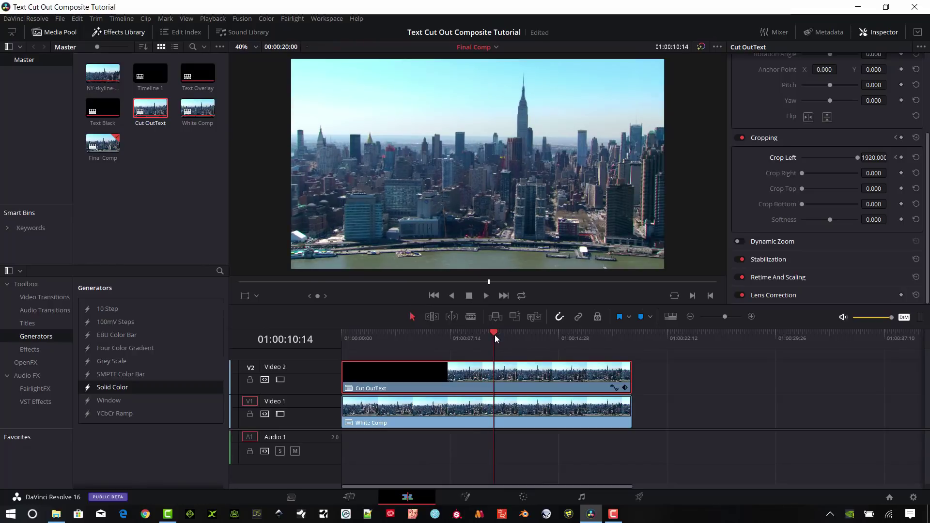
pyautogui.moveTo(495, 336); pyautogui.dragTo(377, 340)
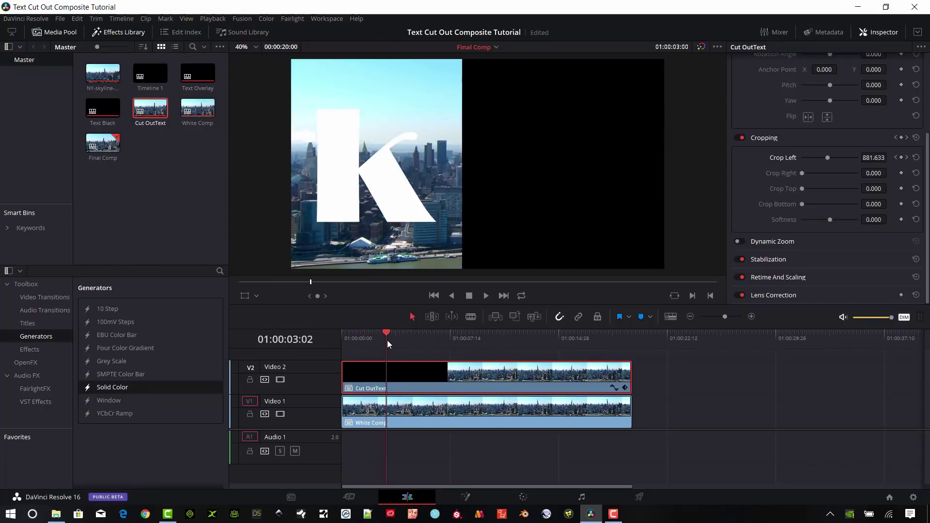
pyautogui.moveTo(387, 344); pyautogui.dragTo(357, 338)
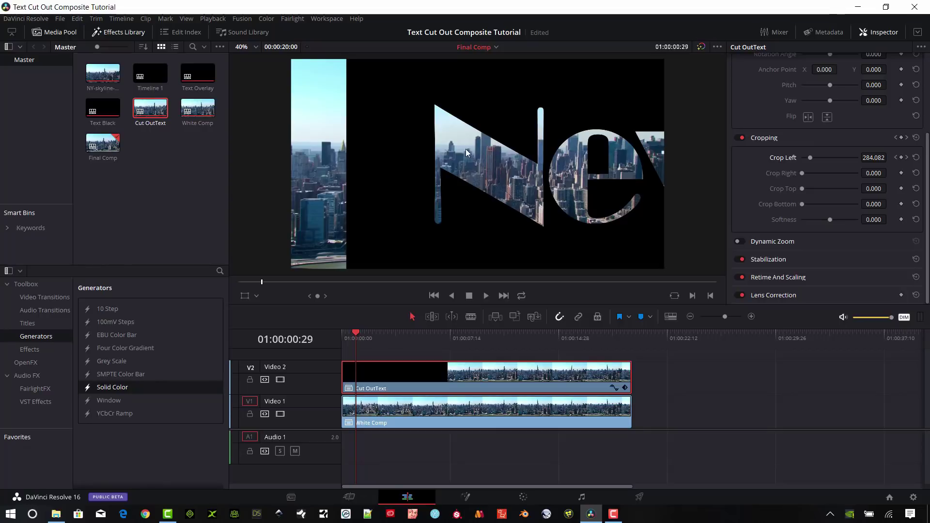
pyautogui.moveTo(355, 337); pyautogui.dragTo(532, 377)
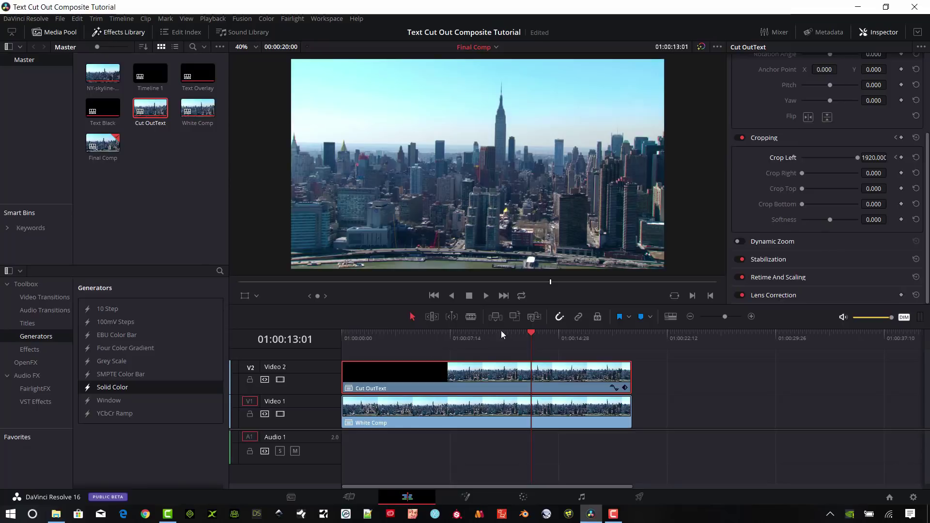
pyautogui.moveTo(411, 337); pyautogui.dragTo(386, 339)
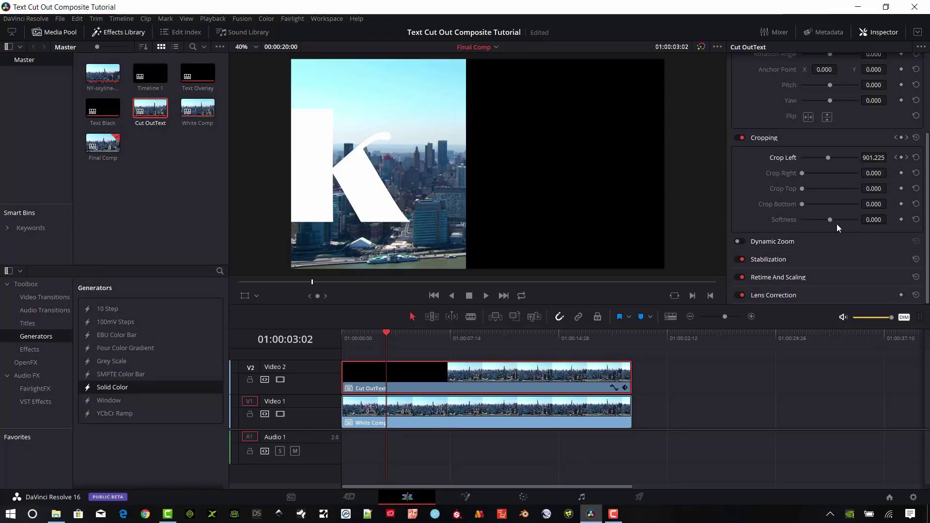
pyautogui.moveTo(833, 221)
pyautogui.mouseDown()
pyautogui.moveTo(821, 222)
pyautogui.moveTo(842, 222)
pyautogui.mouseUp()
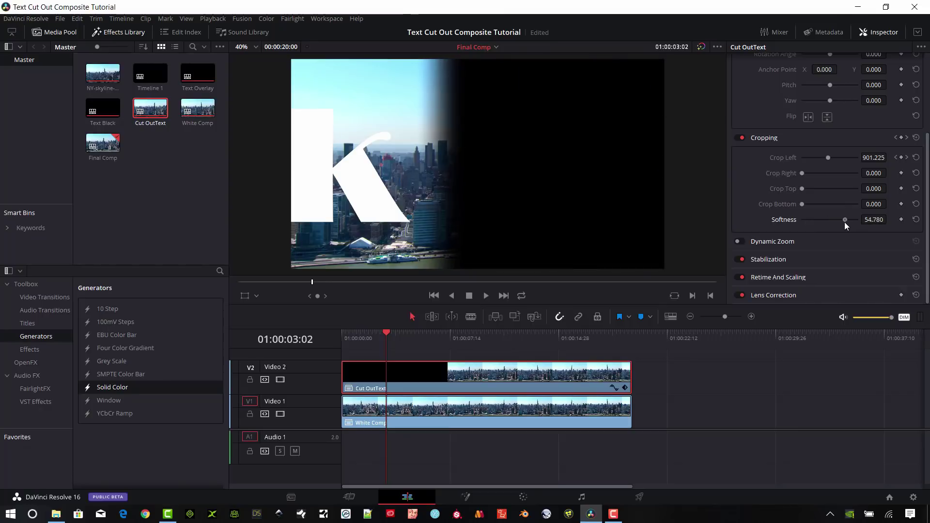
pyautogui.moveTo(391, 332); pyautogui.dragTo(423, 347)
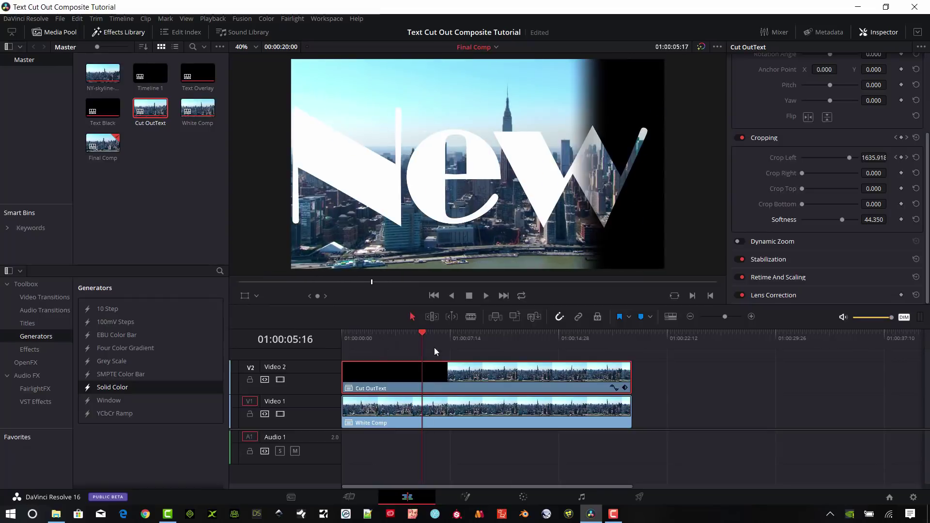
pyautogui.click(874, 220)
pyautogui.write('0')
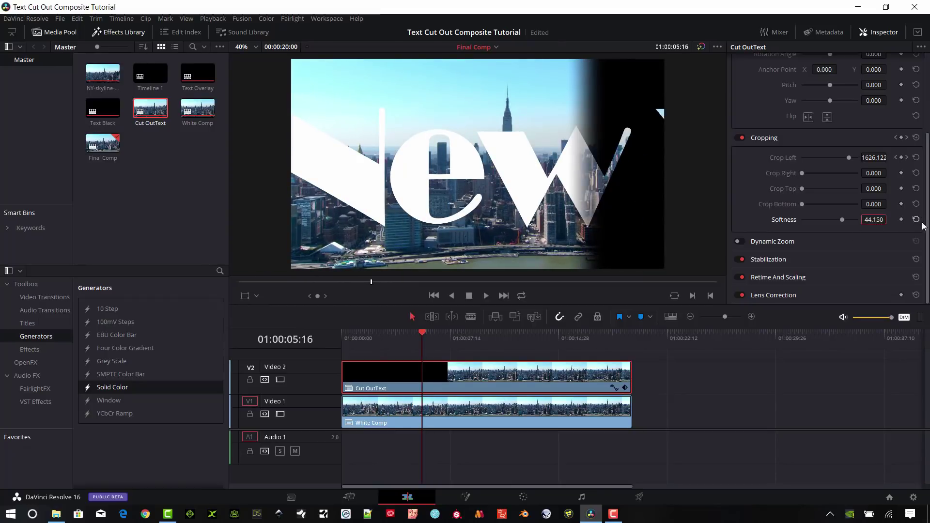
pyautogui.press('Return')
pyautogui.click(420, 334)
pyautogui.moveTo(419, 335); pyautogui.dragTo(395, 350)
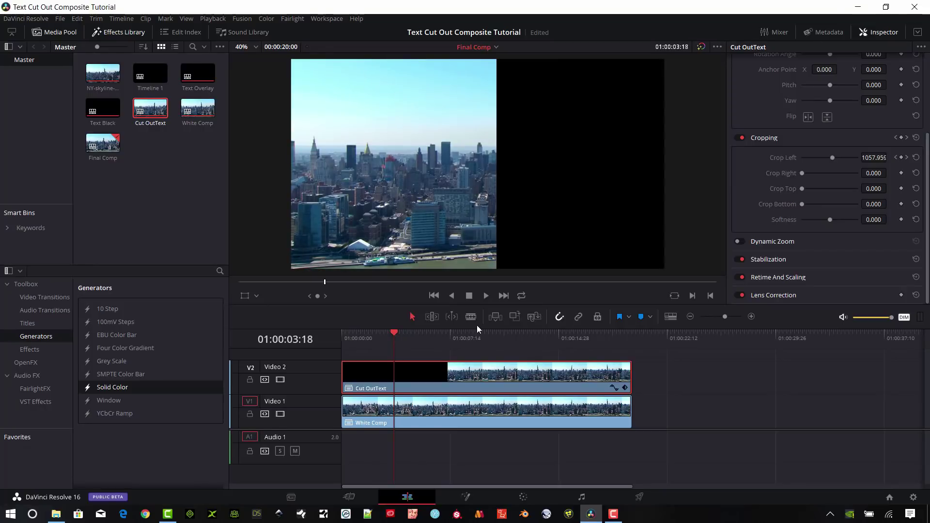